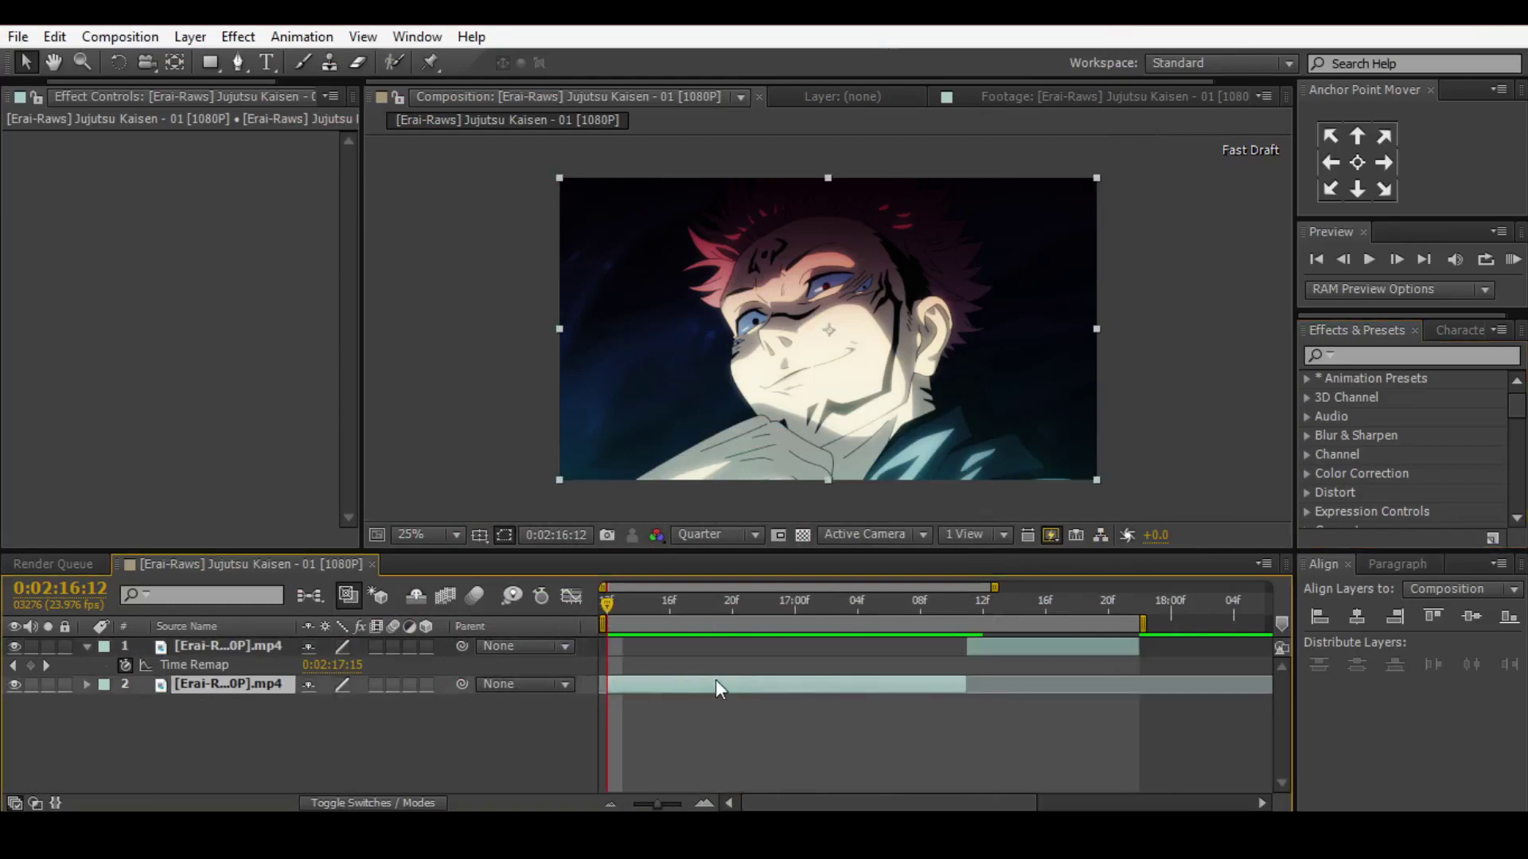
- Enable time remapping on layer 2 and add Time Remap keyframes every two frames
{"action": "right_click", "coordinate": [227, 690]}
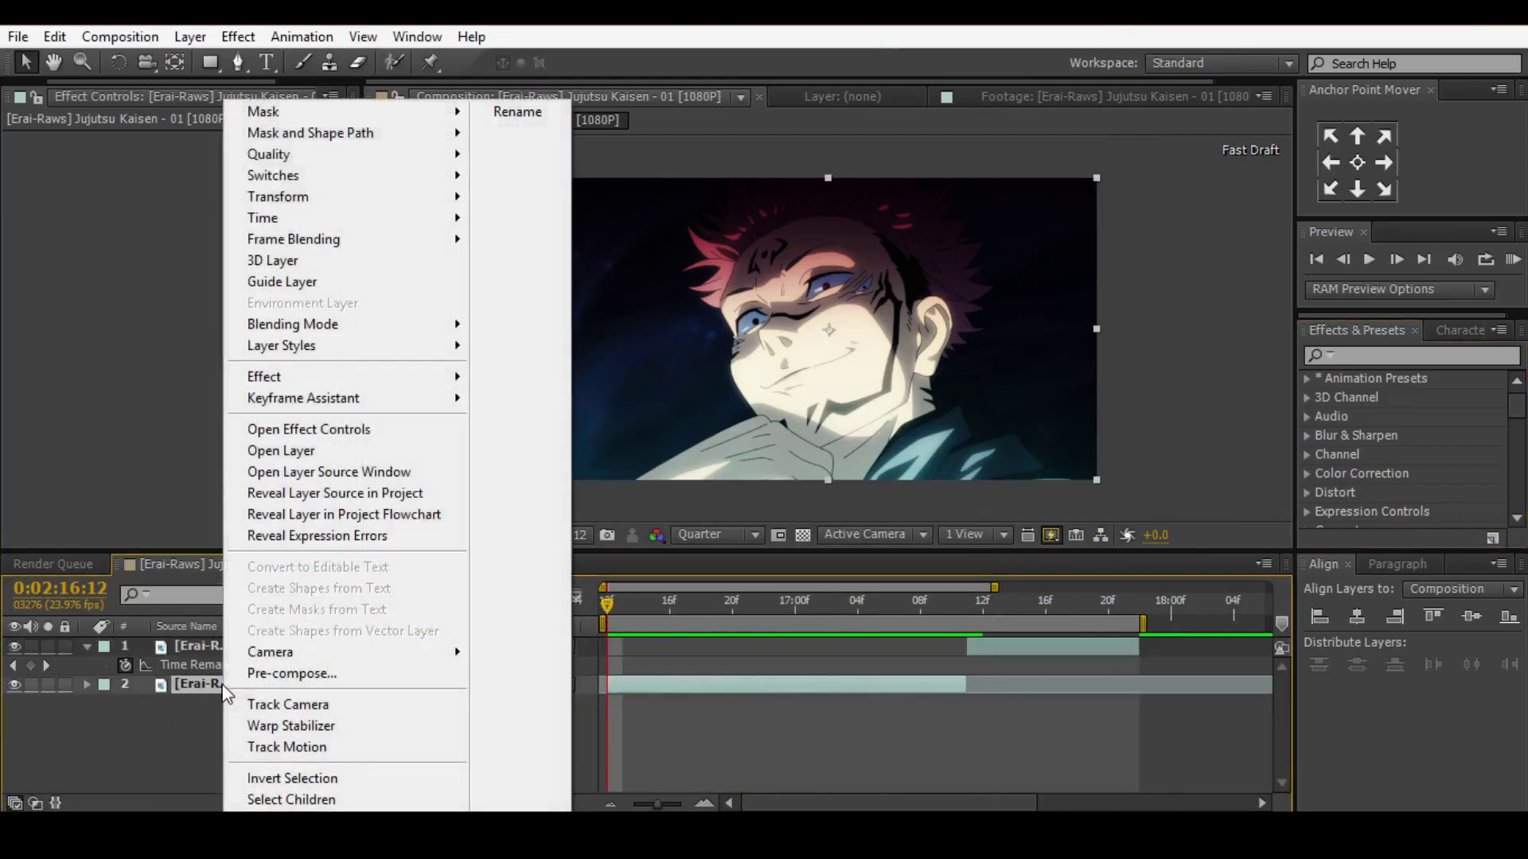
{"action": "mouse_move", "coordinate": [265, 217]}
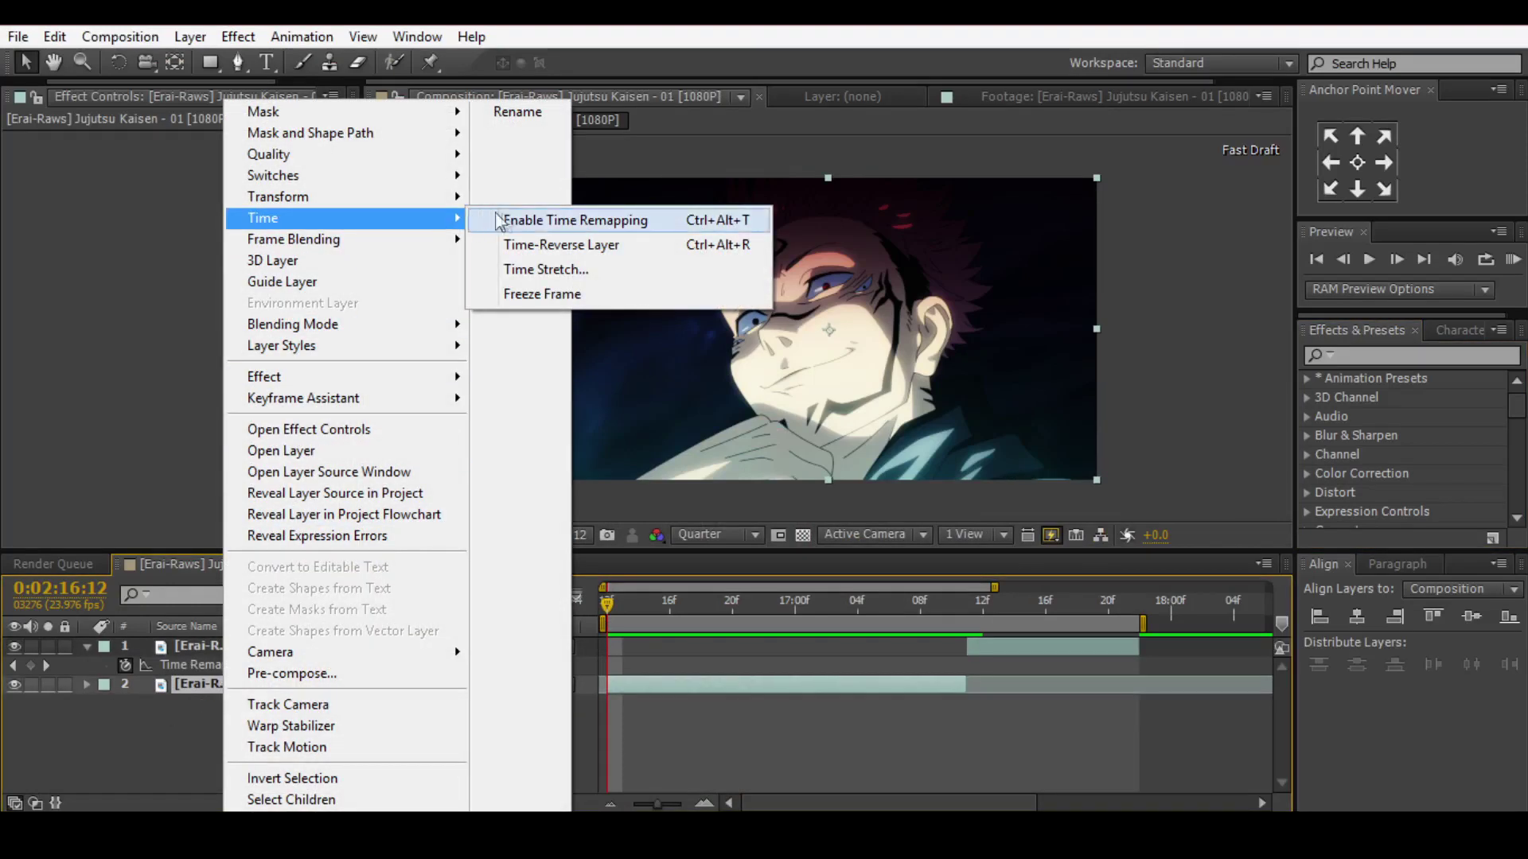
{"action": "left_click", "coordinate": [507, 220]}
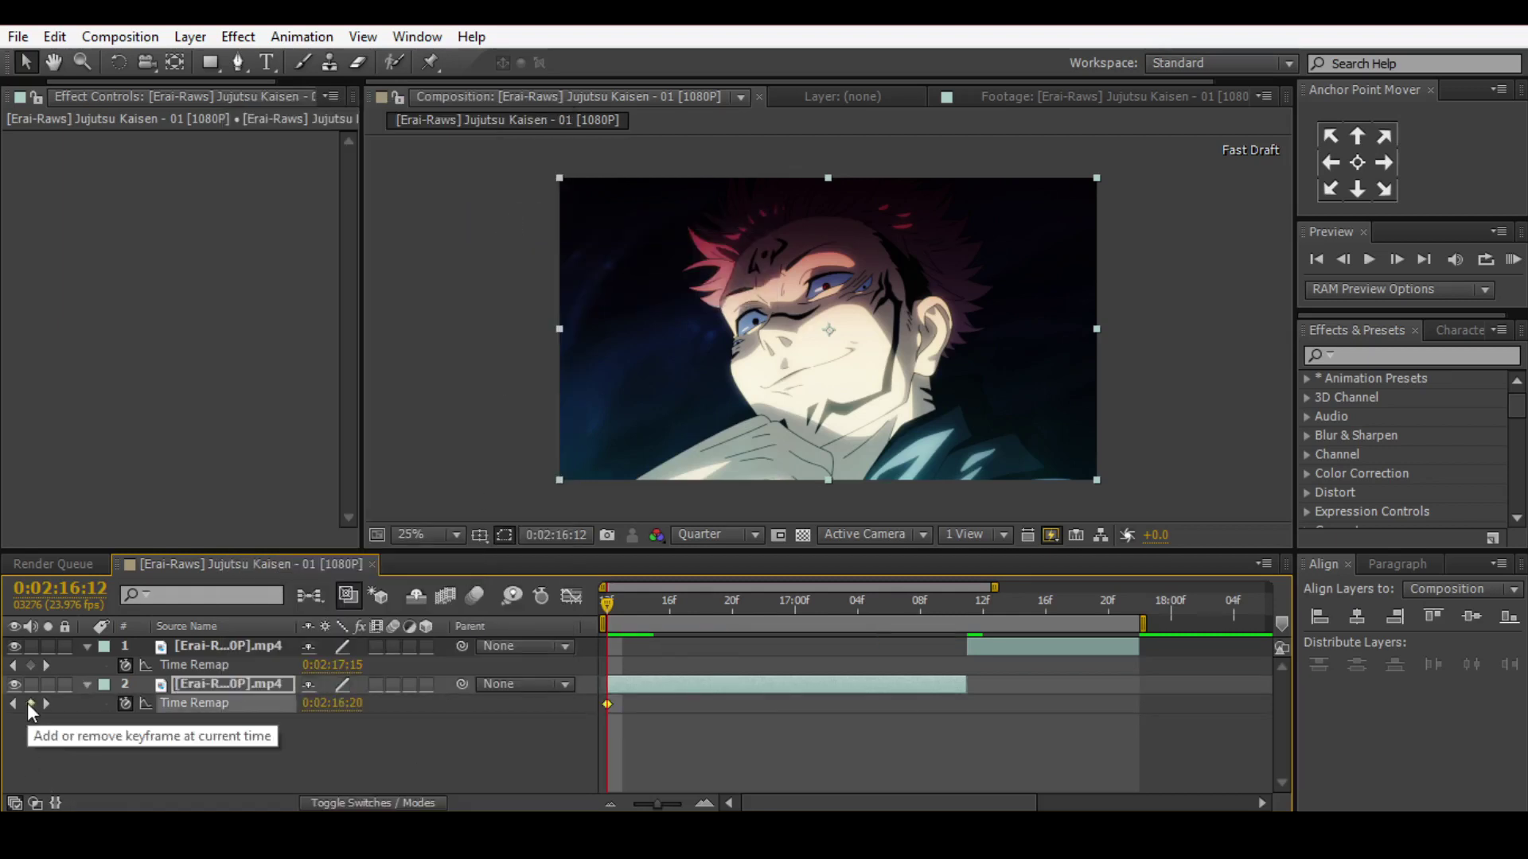
{"action": "key", "text": "Page_Down"}
{"action": "key", "text": "Page_Down"}
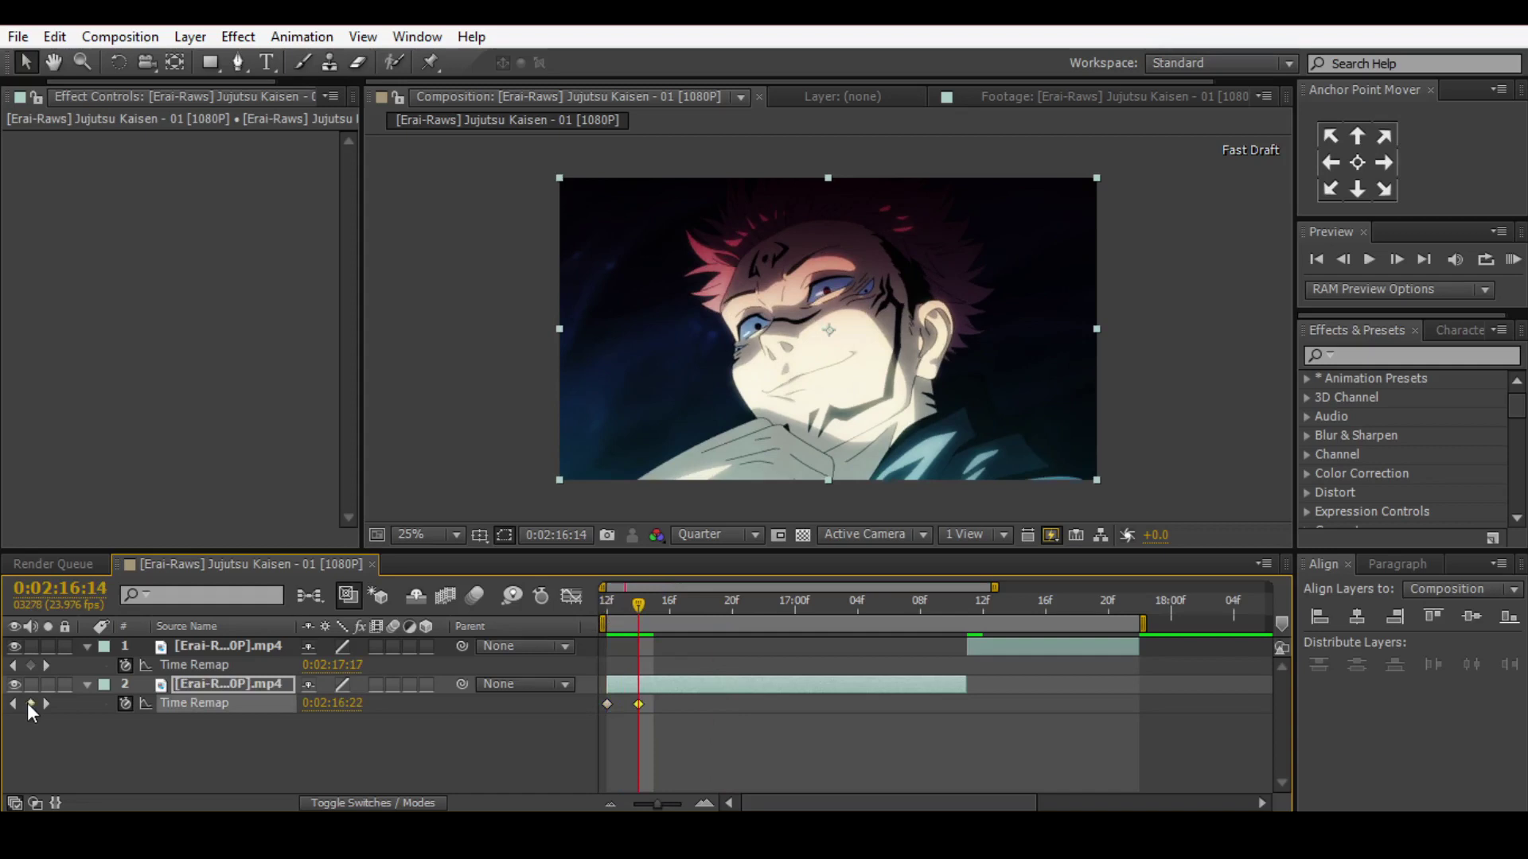
{"action": "key", "text": "Page_Down"}
{"action": "key", "text": "Page_Down"}
{"action": "key", "text": "Page_Down"}
{"action": "key", "text": "Page_Down"}
{"action": "key", "text": "Page_Down"}
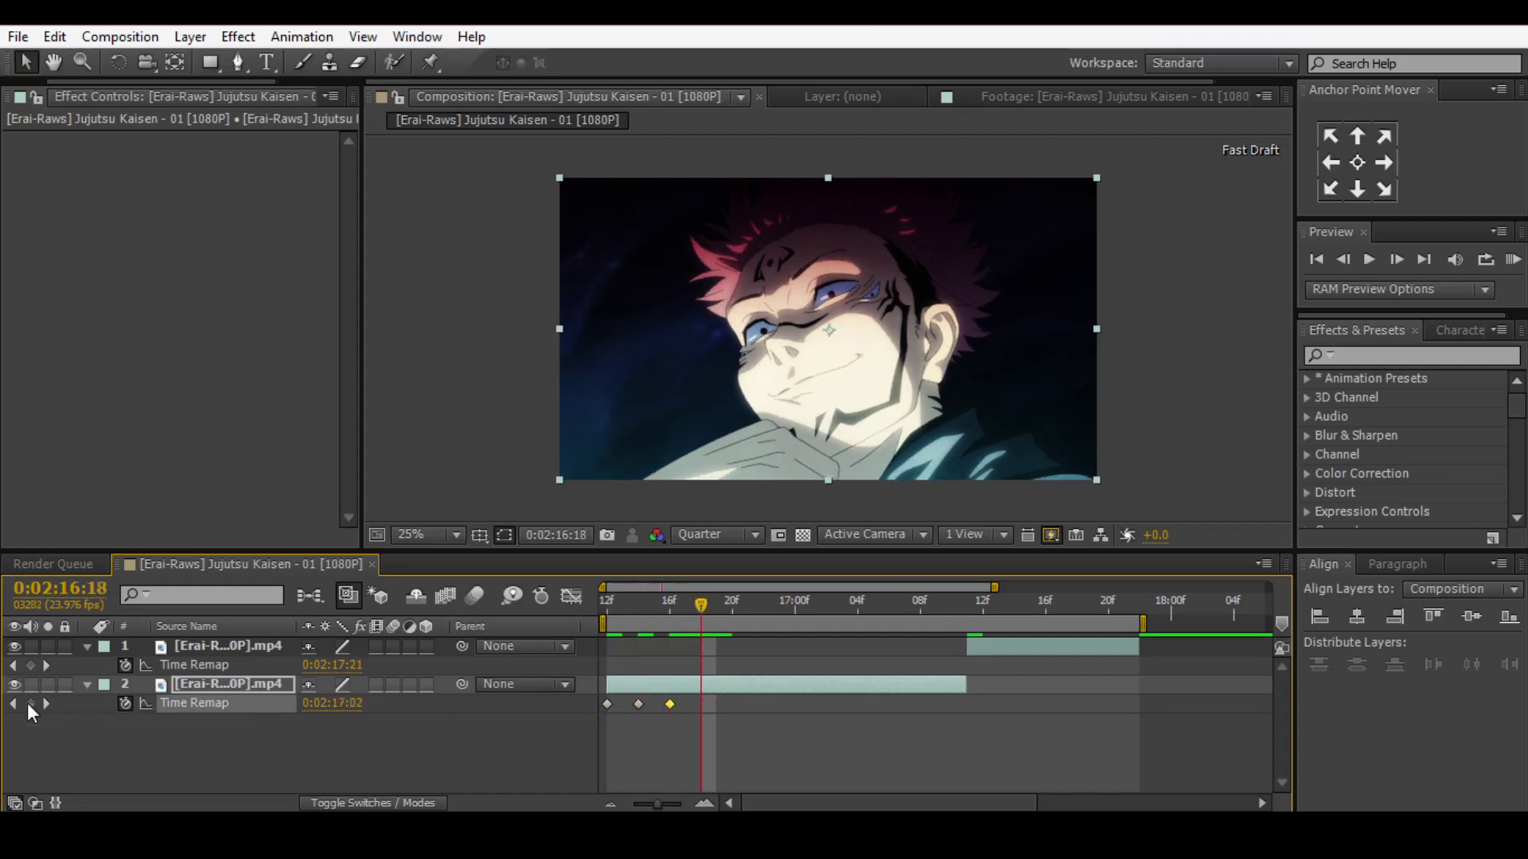
{"action": "left_click", "coordinate": [32, 710]}
{"action": "key", "text": "Page_Down"}
{"action": "key", "text": "Page_Down"}
{"action": "key", "text": "Page_Down"}
{"action": "key", "text": "Page_Down"}
{"action": "key", "text": "Page_Down"}
{"action": "key", "text": "Page_Down"}
{"action": "left_click", "coordinate": [31, 710]}
{"action": "key", "text": "Page_Down"}
{"action": "key", "text": "Page_Down"}
{"action": "key", "text": "Page_Down"}
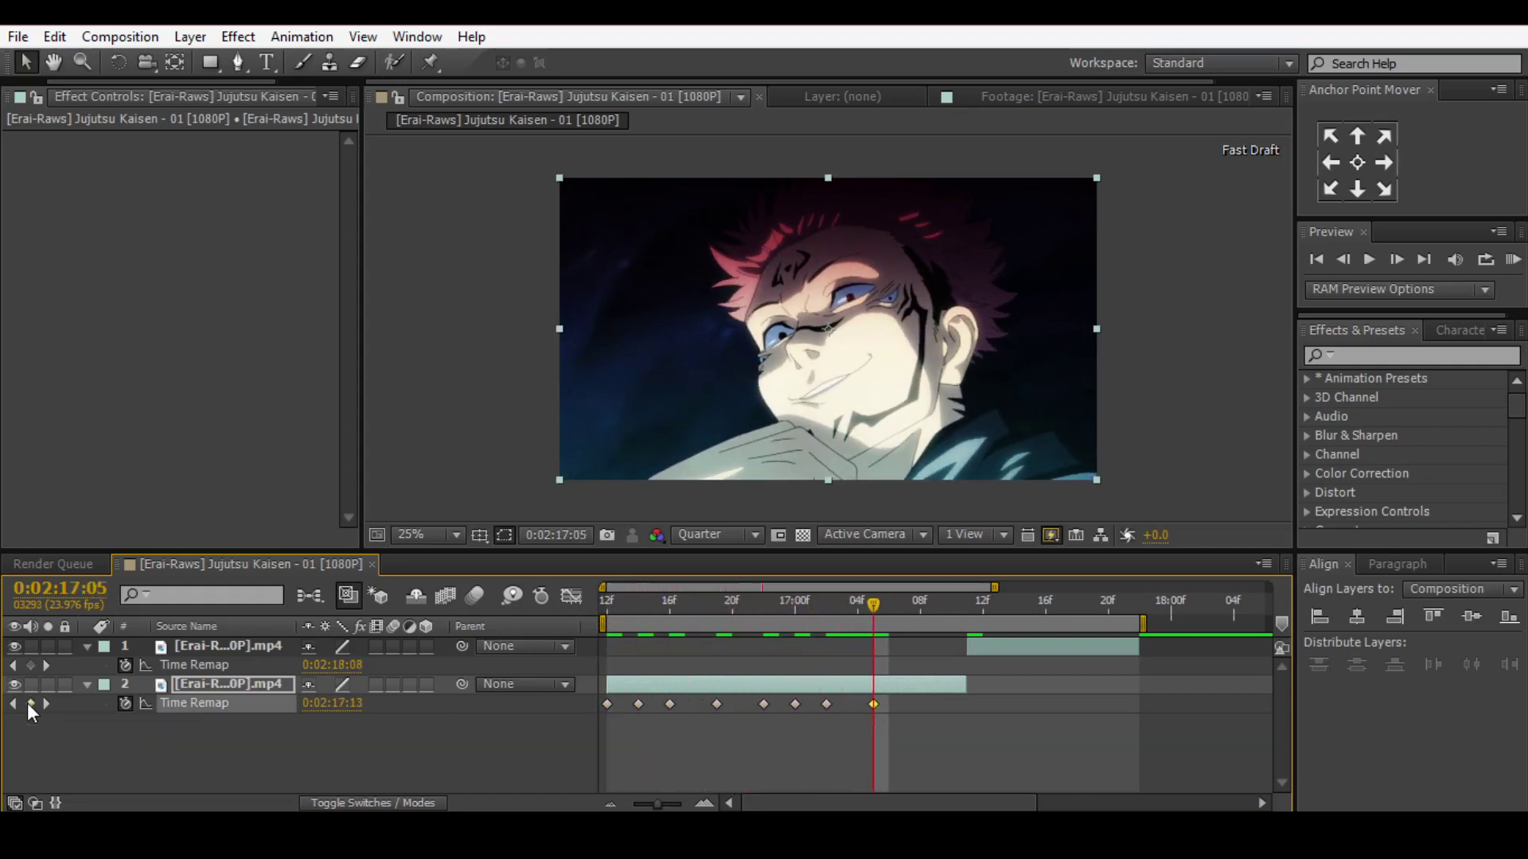
{"action": "key", "text": "Page_Down"}
{"action": "key", "text": "Page_Down"}
{"action": "key", "text": "Page_Down"}
{"action": "left_click", "coordinate": [31, 710]}
{"action": "key", "text": "Page_Down"}
{"action": "key", "text": "Page_Down"}
{"action": "left_click", "coordinate": [31, 710]}
- End the work area near the last keyframe and move that keyframe earlier
{"action": "left_click_drag", "start_coordinate": [1142, 623], "coordinate": [984, 621]}
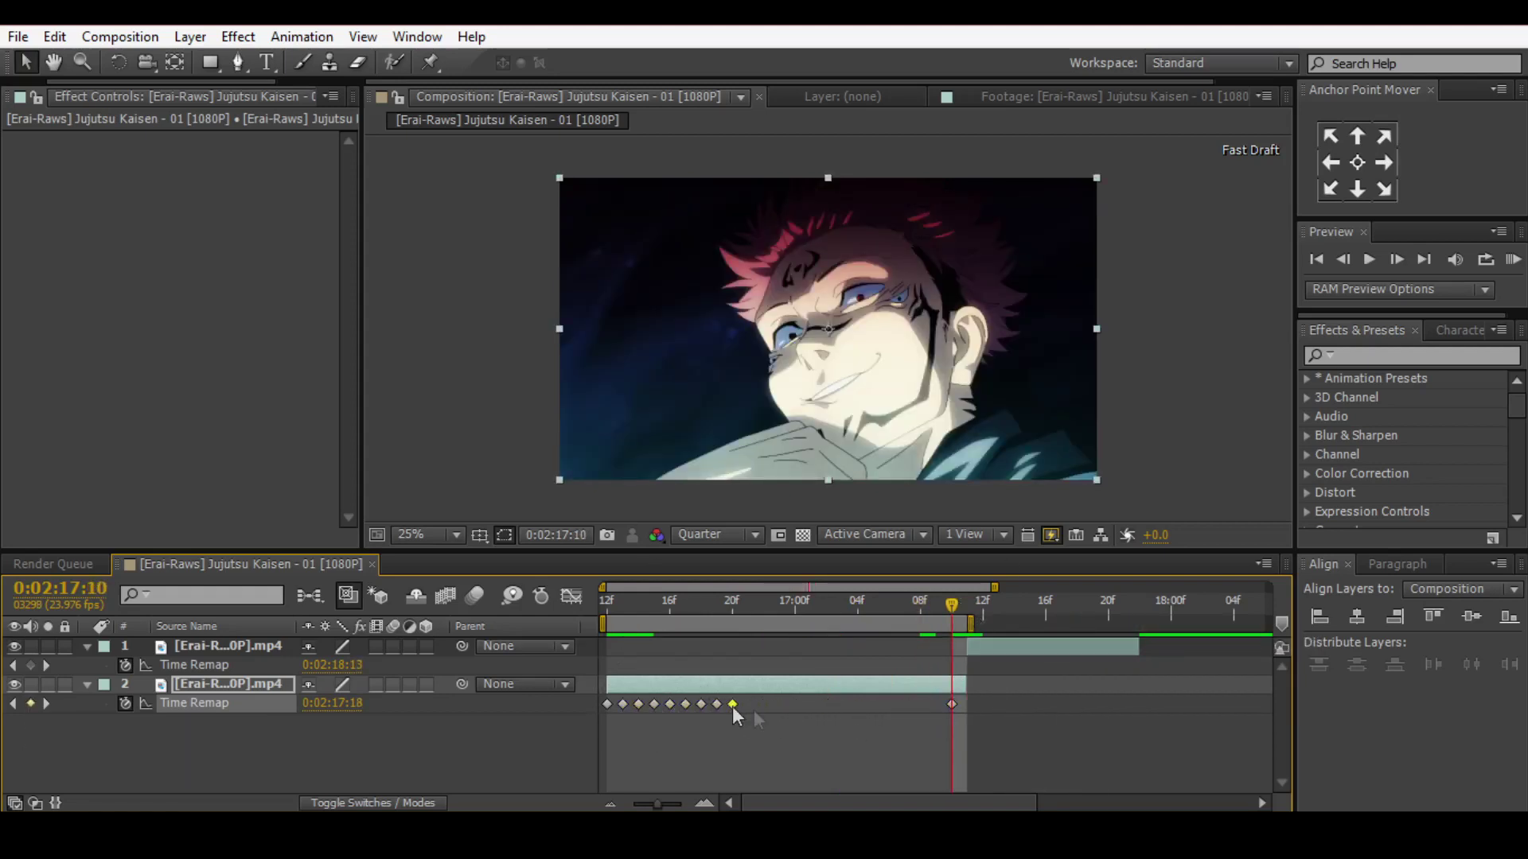
{"action": "left_click_drag", "start_coordinate": [952, 705], "coordinate": [748, 705]}
{"action": "left_click", "coordinate": [748, 601]}
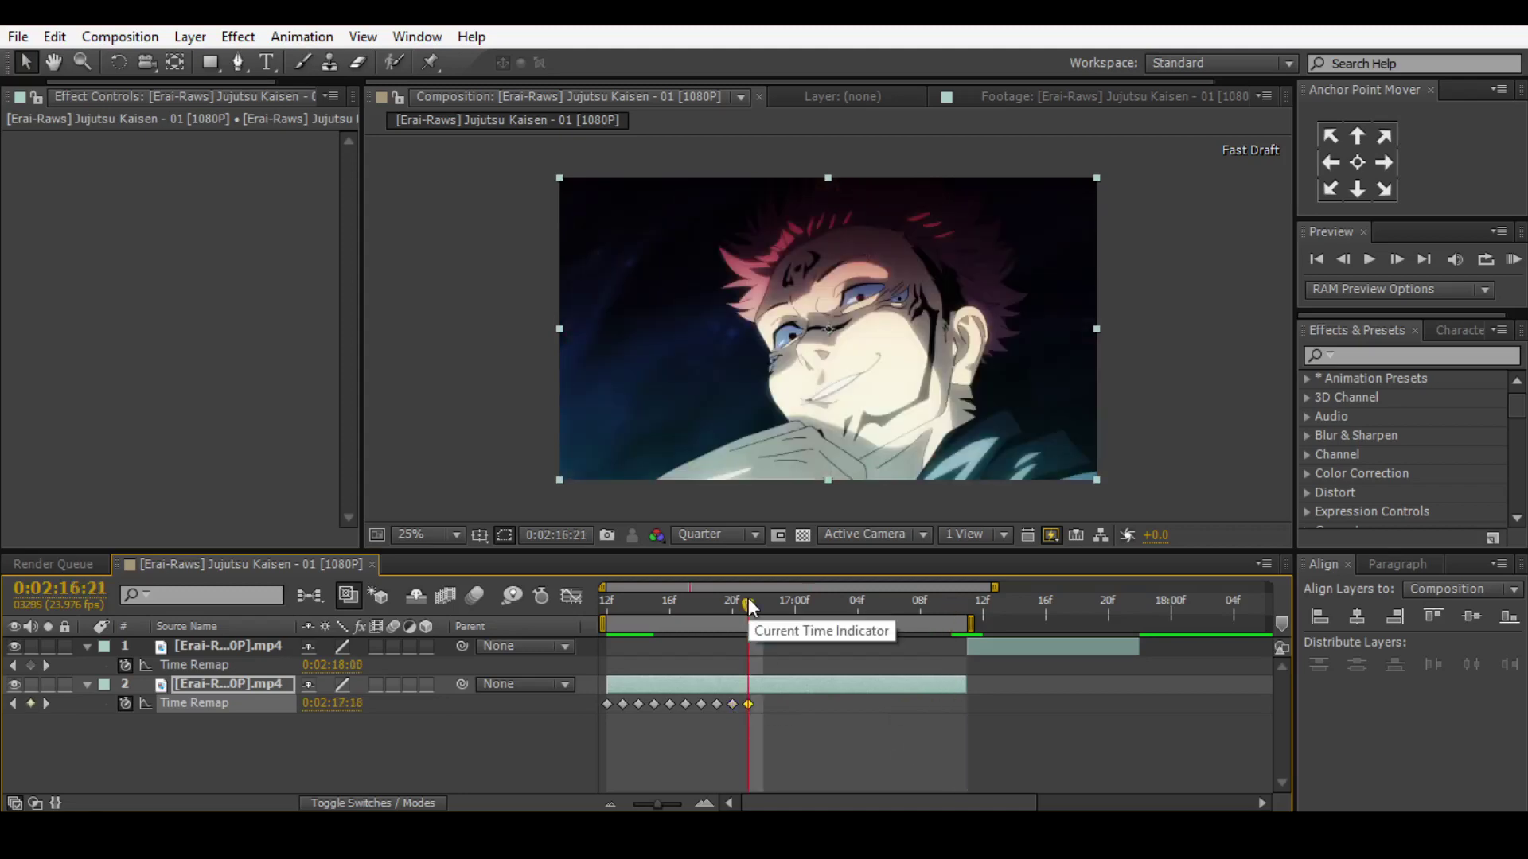
- Precompose the remapped clip into a new comp
{"action": "right_click", "coordinate": [742, 686]}
{"action": "left_click", "coordinate": [797, 676]}
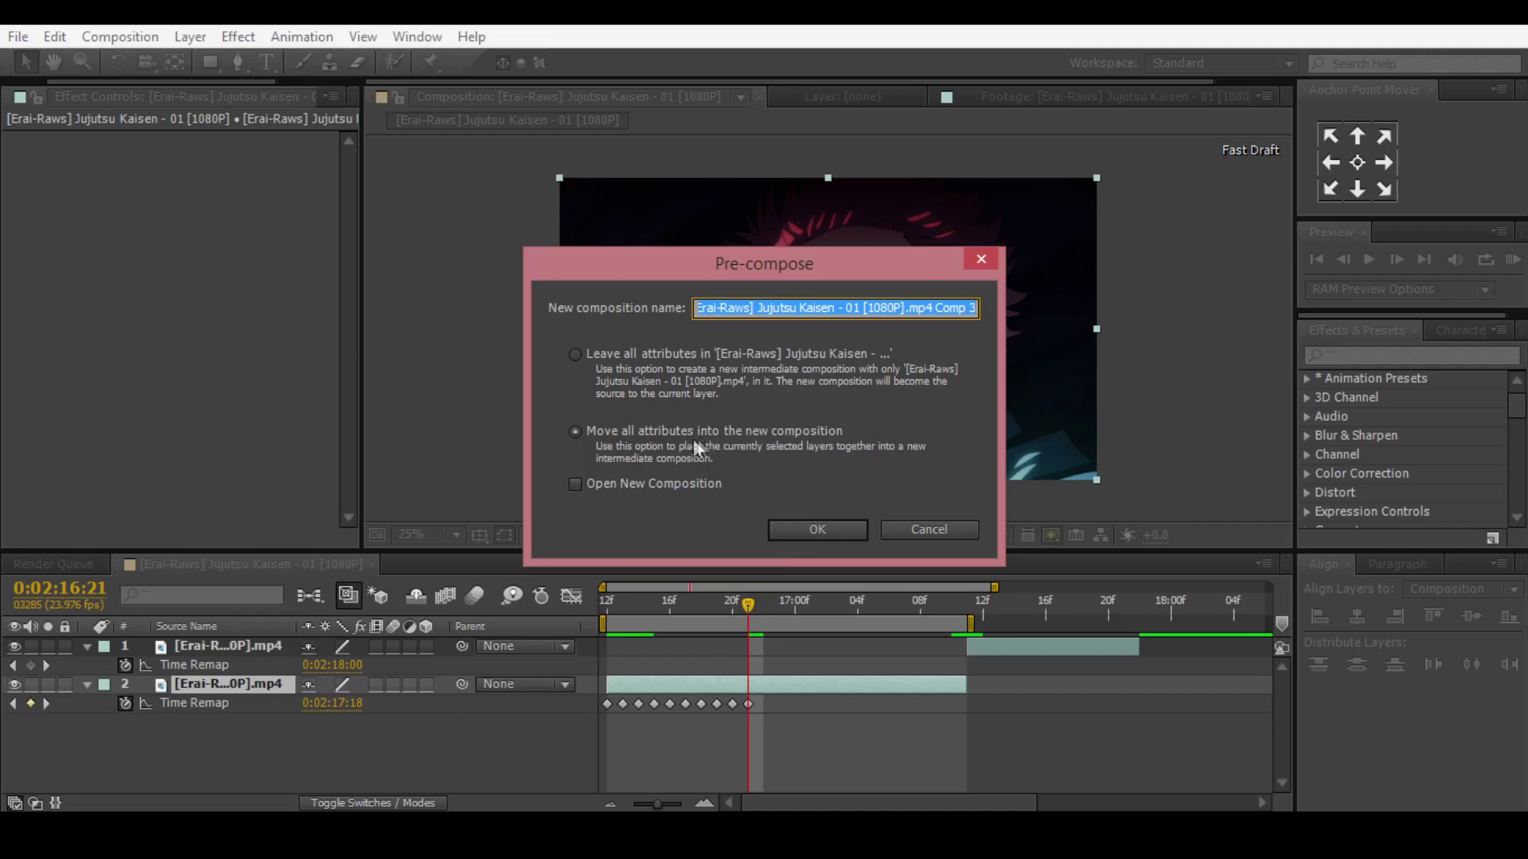
{"action": "left_click", "coordinate": [807, 533]}
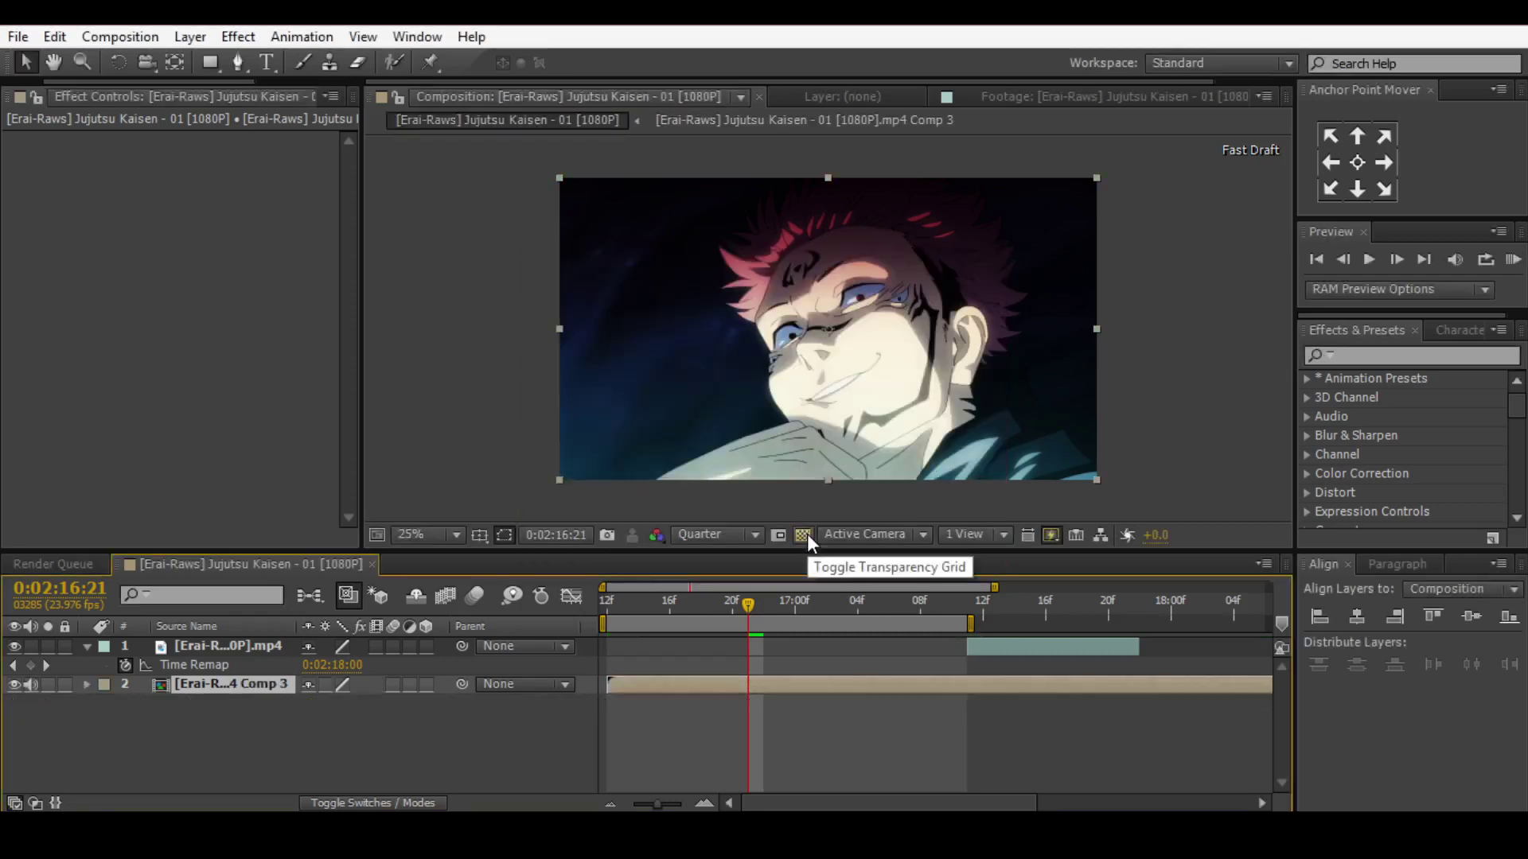
{"action": "key", "text": "ctrl+5"}
{"action": "type", "text": "twixto"}
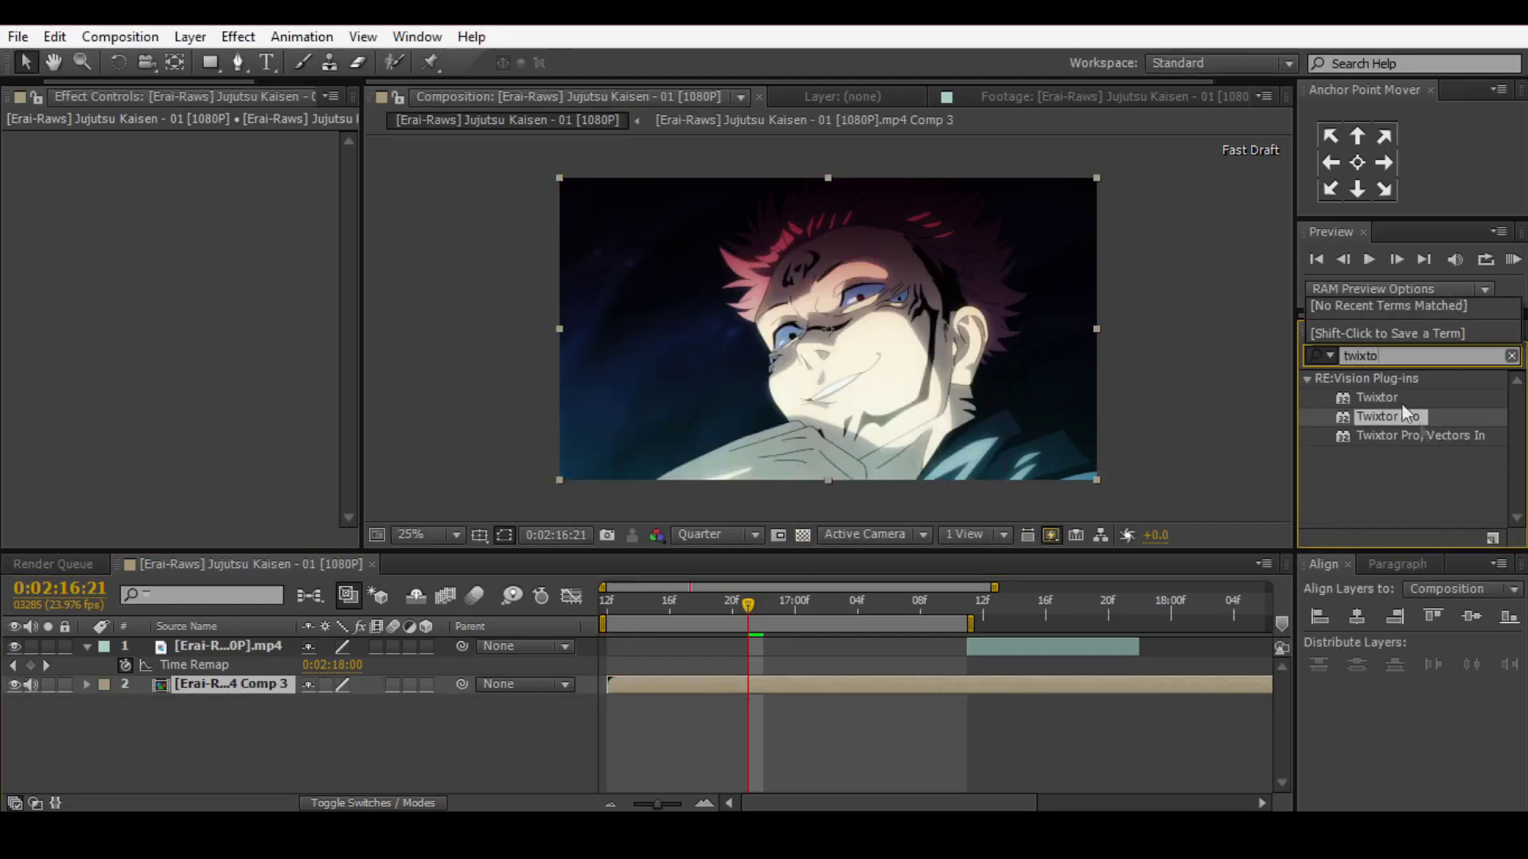
- Apply Twixtor Pro with Contrast/Edge Enhance, Motion Weighted interpolation and Inverse w/ Smart Blend warping
{"action": "double_click", "coordinate": [1387, 417]}
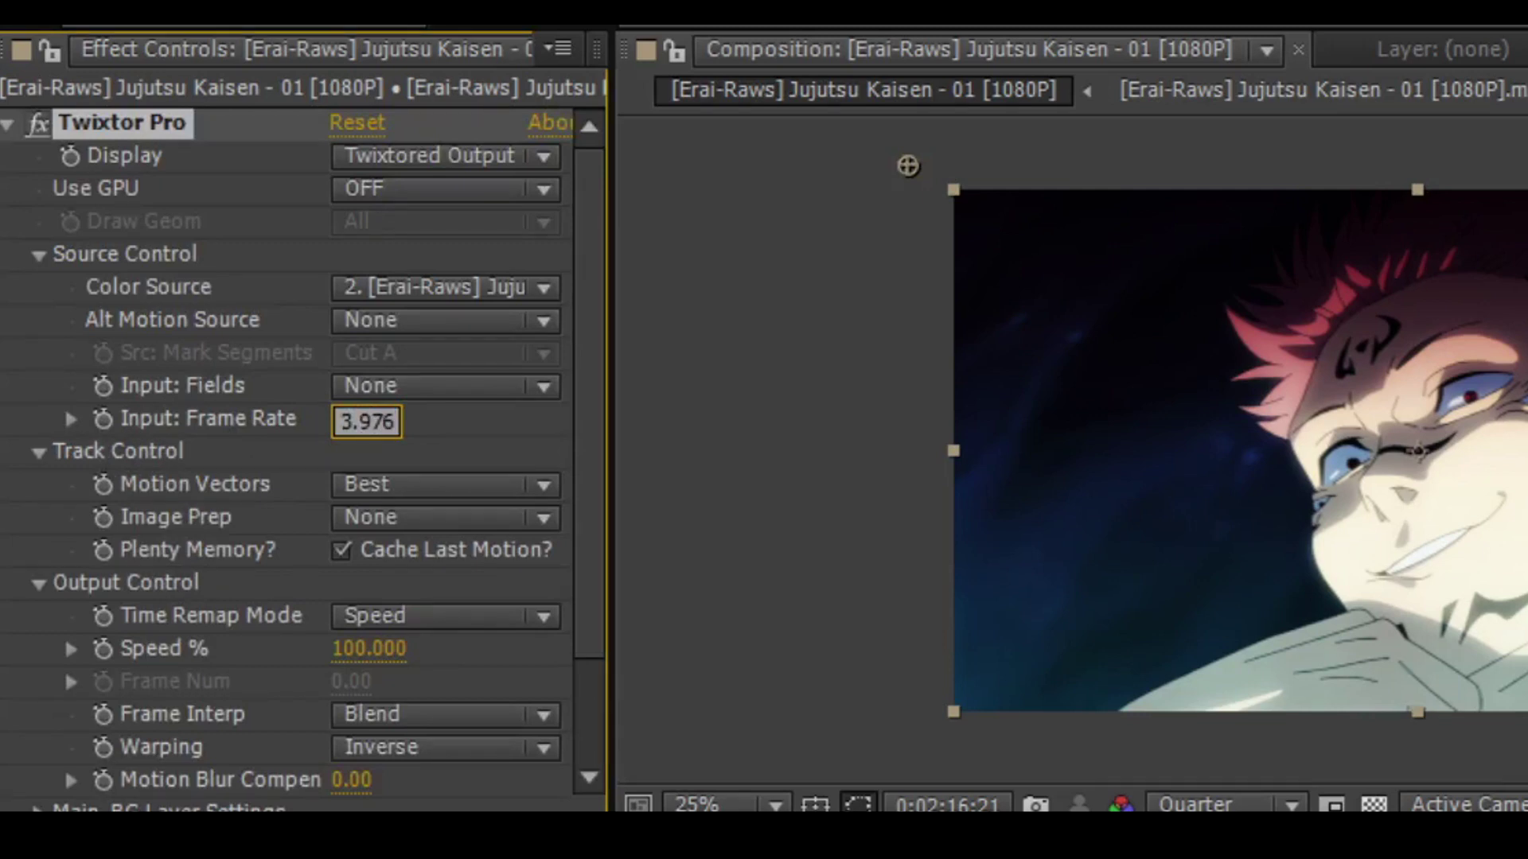
{"action": "left_click", "coordinate": [416, 521]}
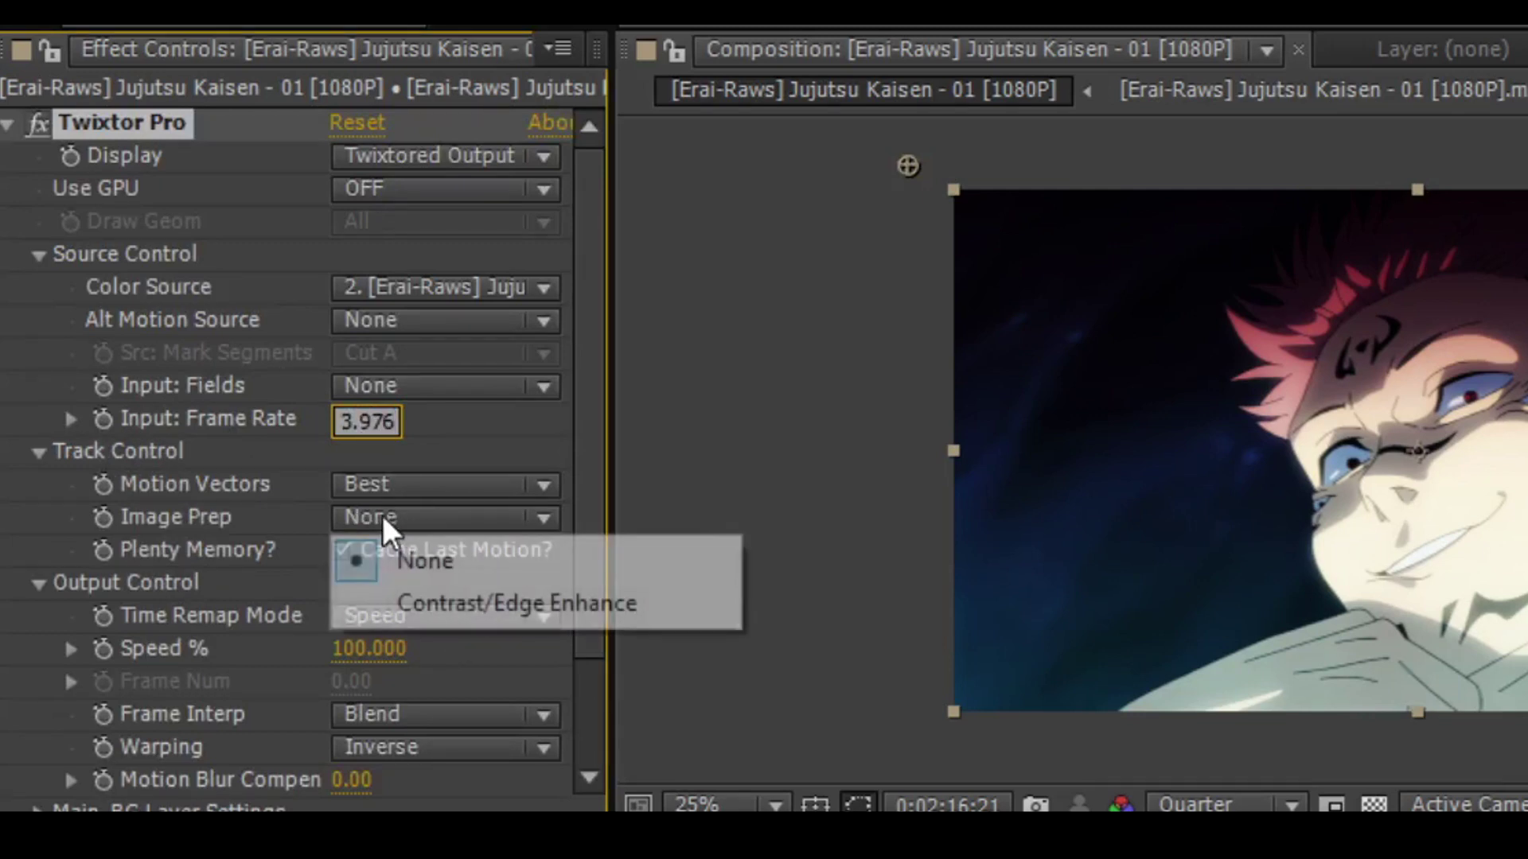
{"action": "left_click", "coordinate": [491, 605]}
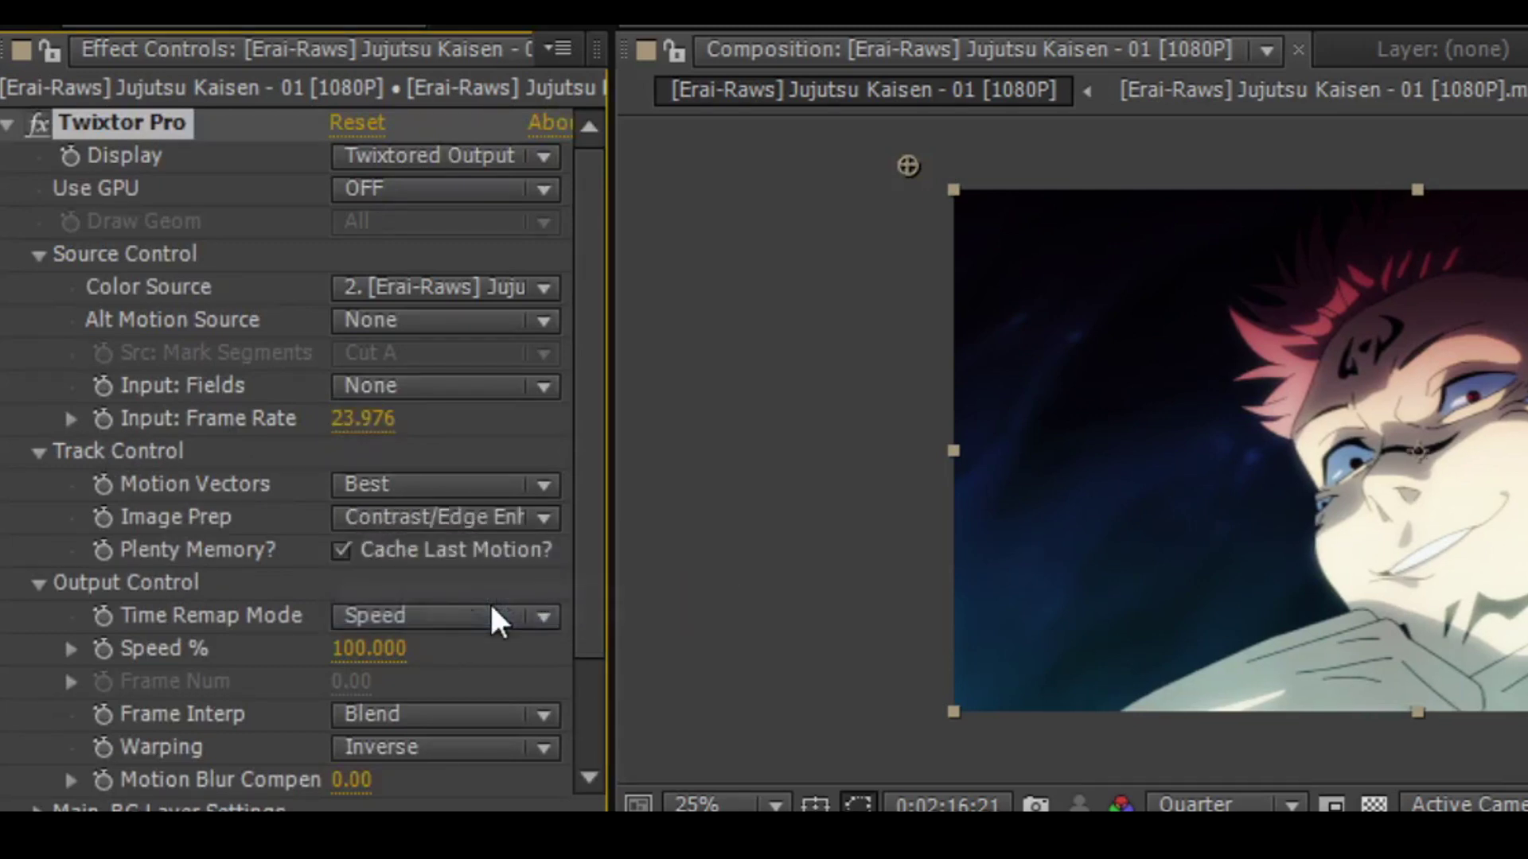
{"action": "left_click", "coordinate": [412, 716]}
{"action": "left_click", "coordinate": [406, 837]}
{"action": "left_click", "coordinate": [425, 750]}
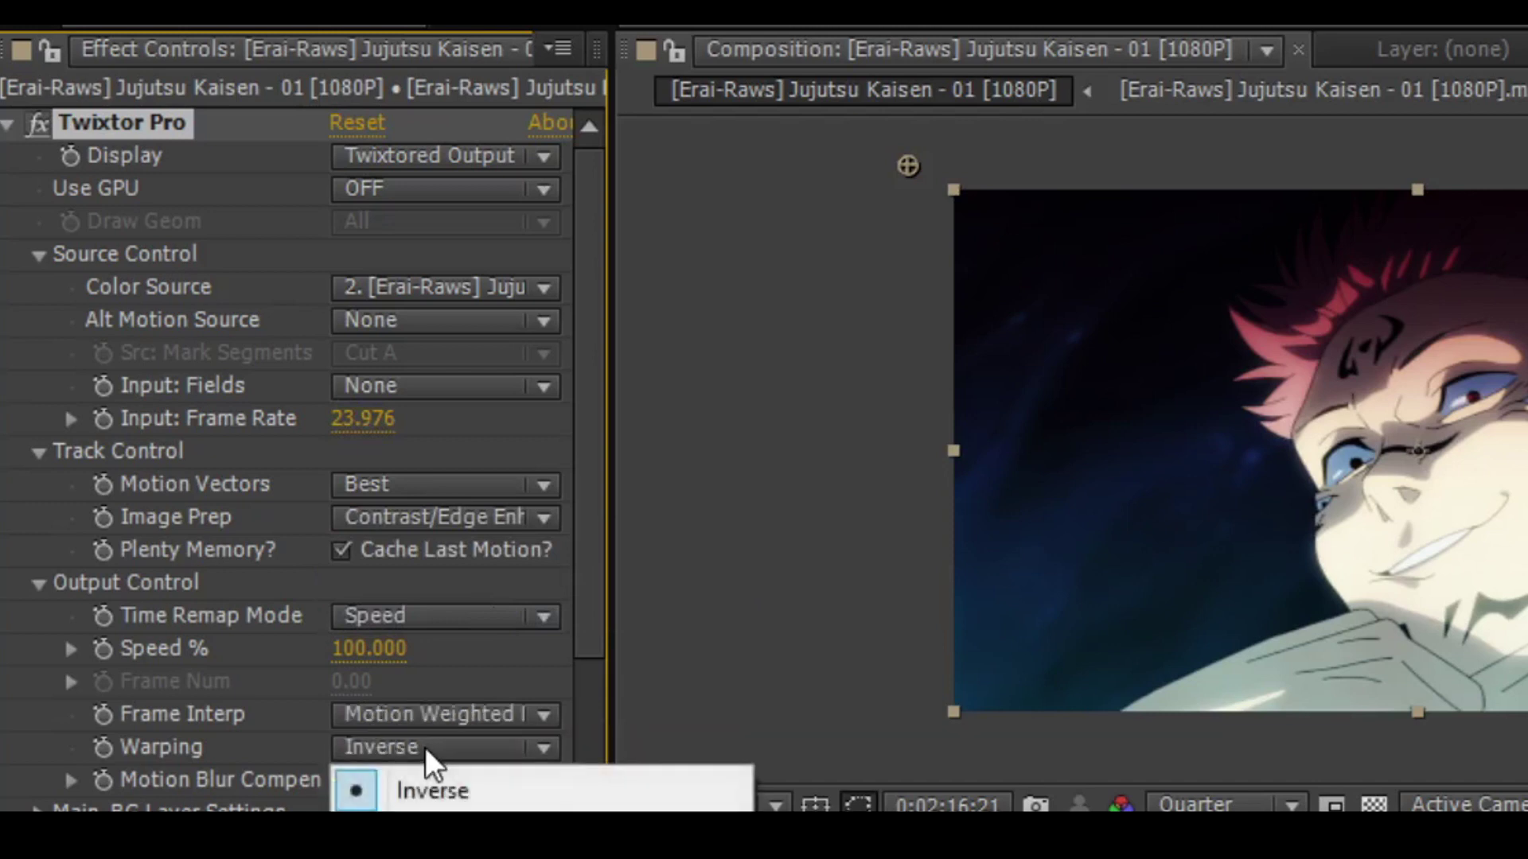
{"action": "left_click", "coordinate": [431, 835]}
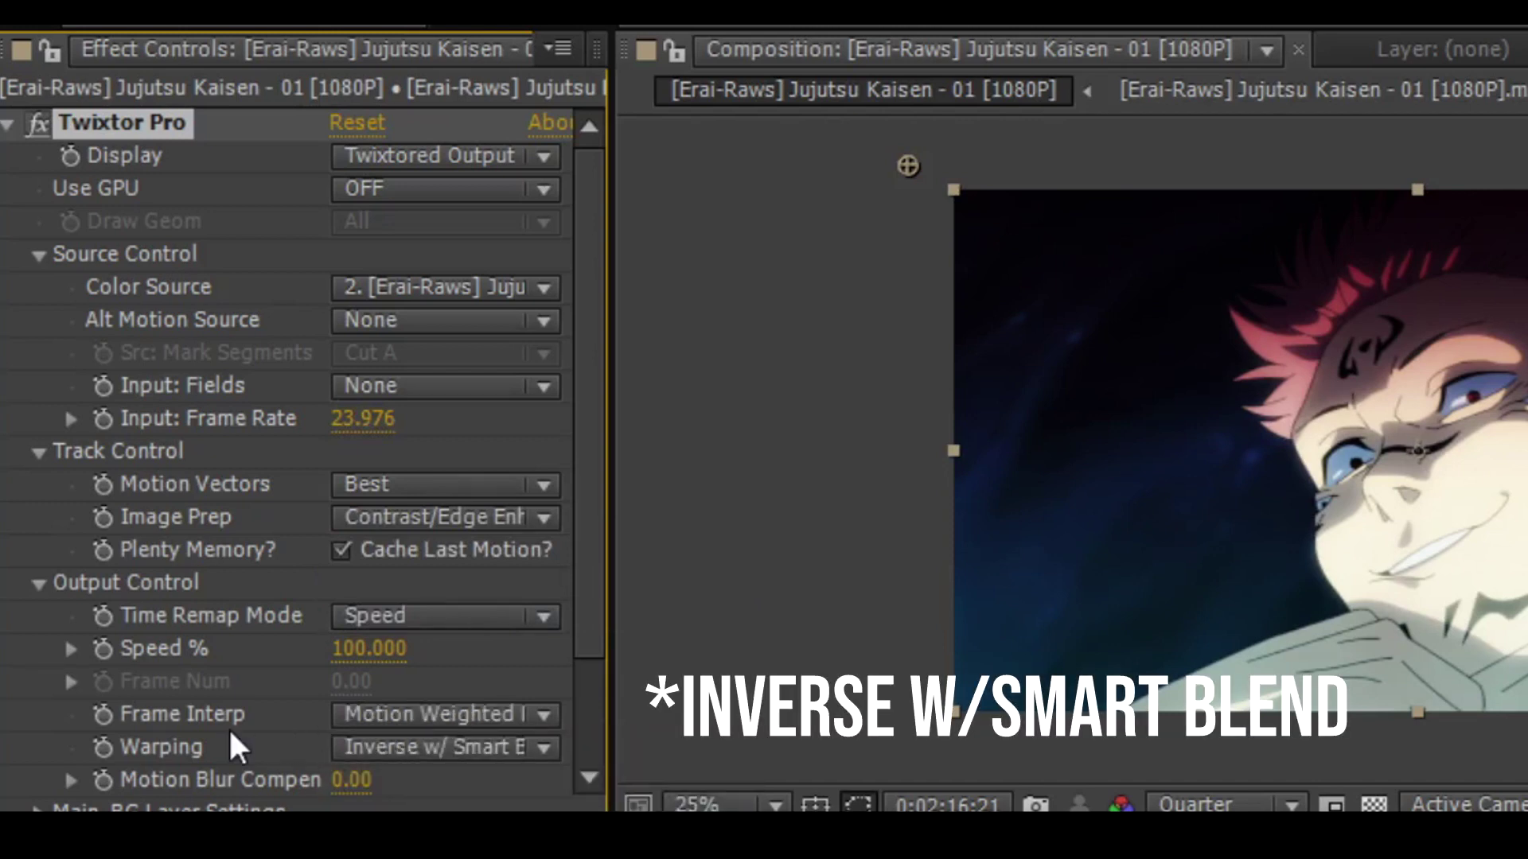
{"action": "scroll", "coordinate": [228, 727], "scroll_direction": "down", "scroll_amount": 3}
{"action": "left_click", "coordinate": [39, 678]}
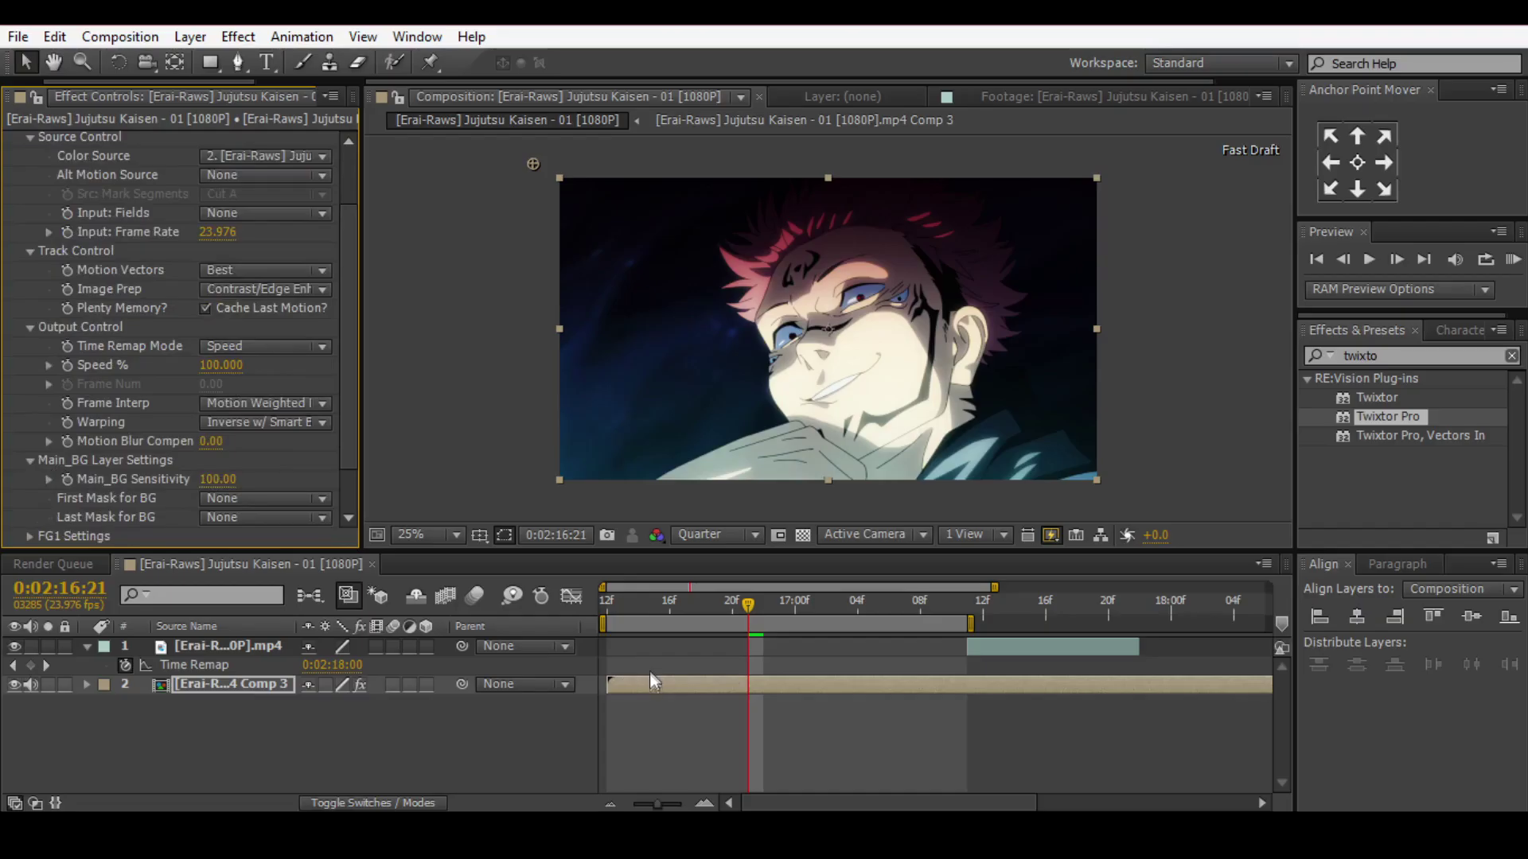
- Precompose the Twixtor layer into Comp 4
{"action": "right_click", "coordinate": [651, 680]}
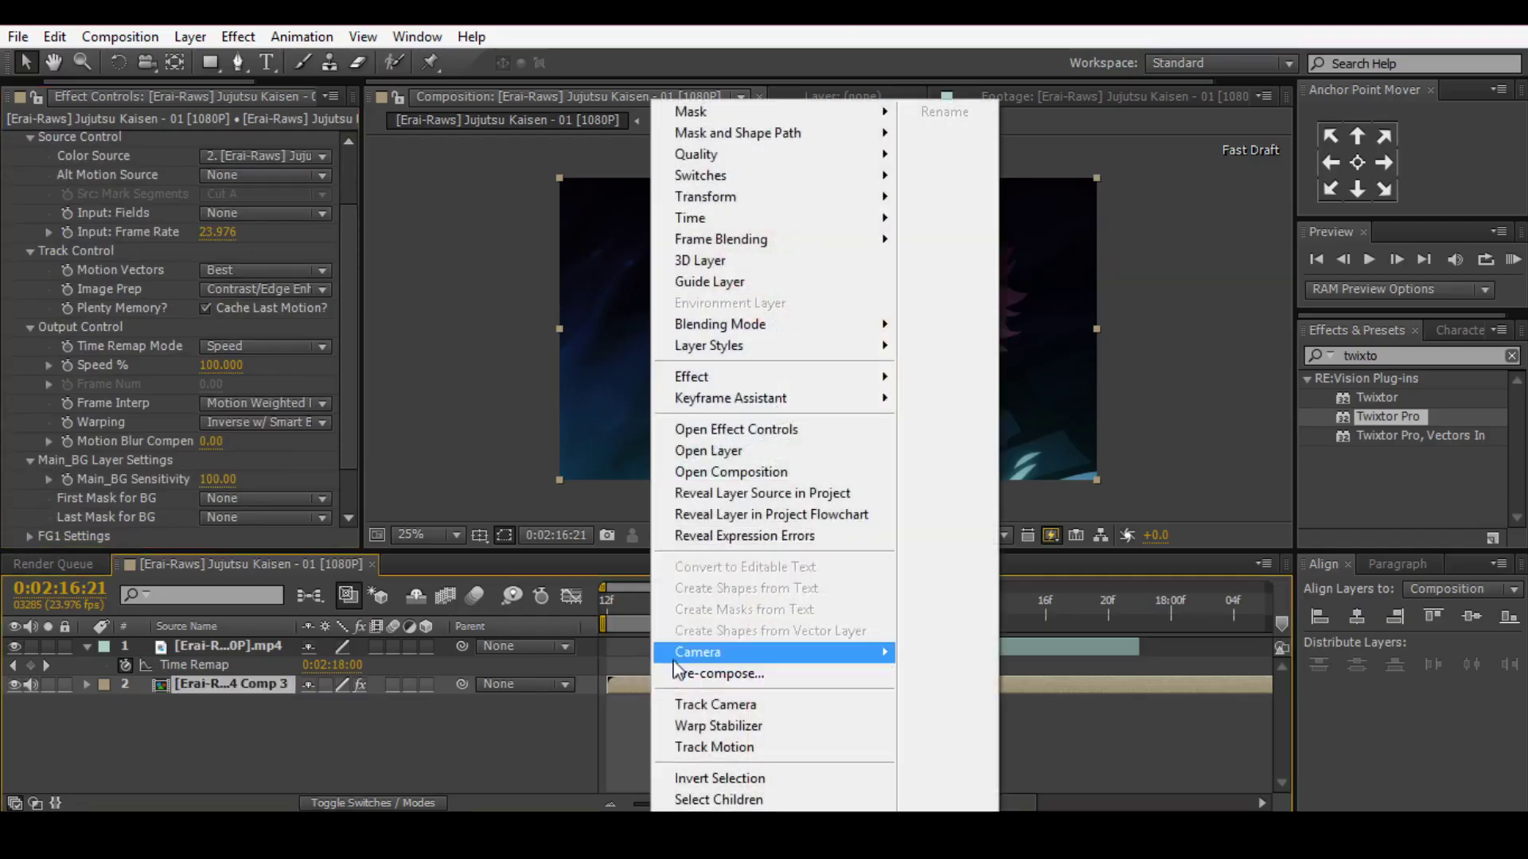
{"action": "left_click", "coordinate": [702, 675]}
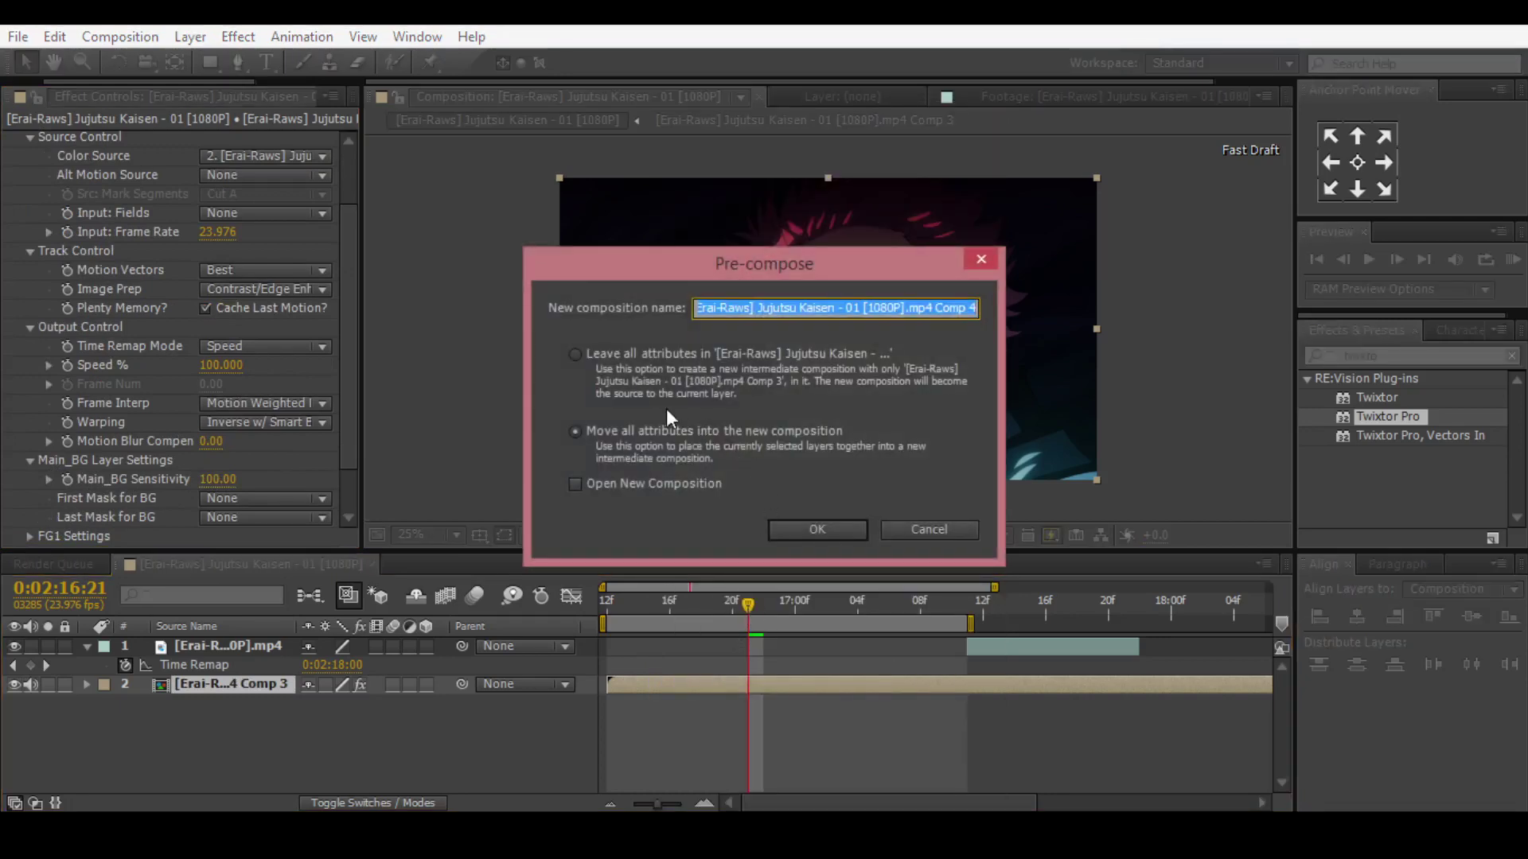
{"action": "left_click", "coordinate": [812, 529]}
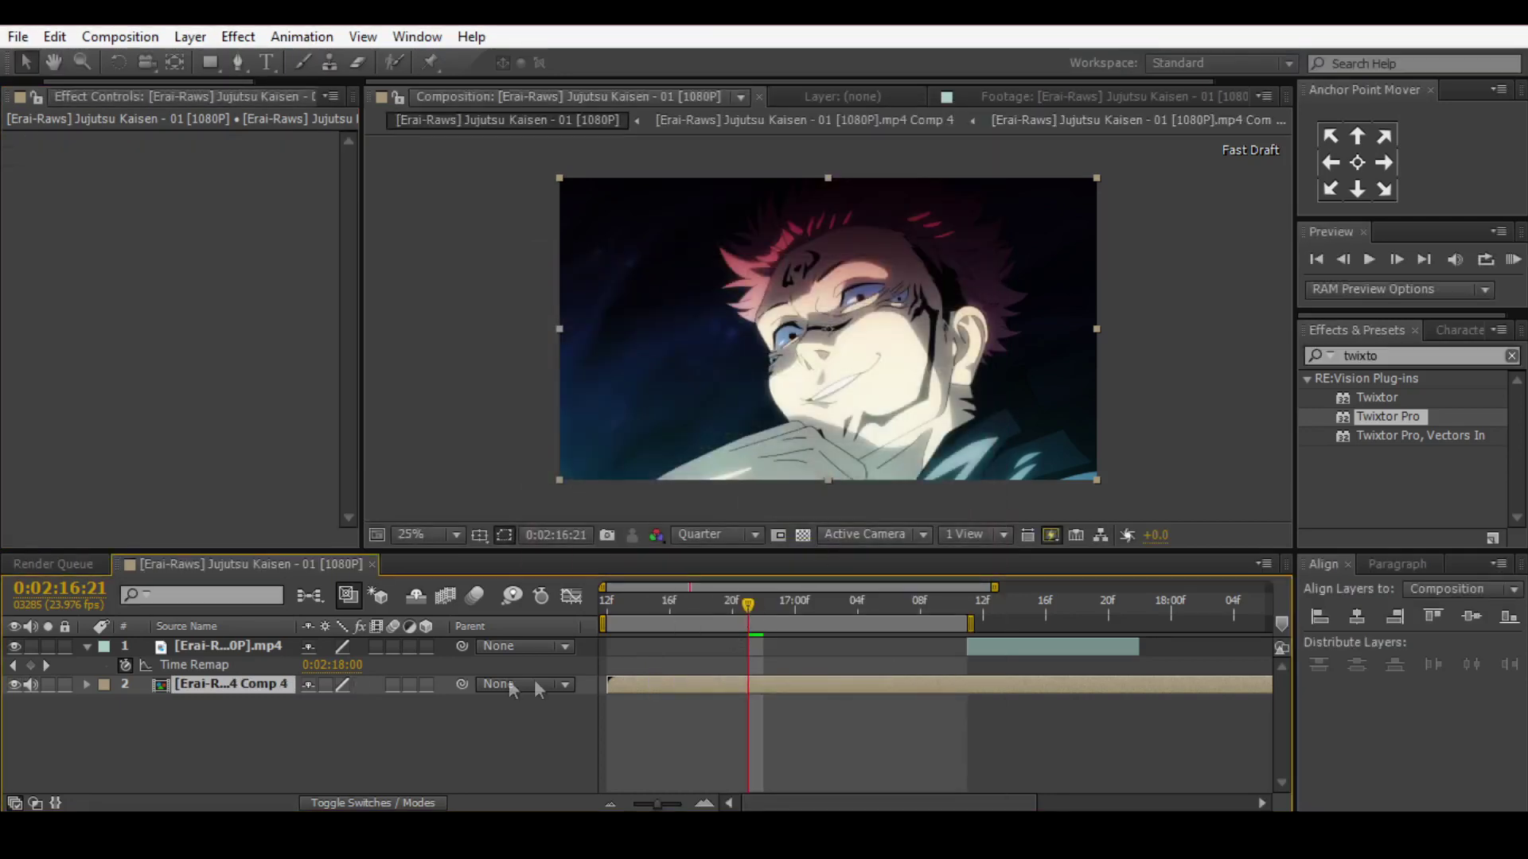
- Enable time remapping on Comp 4 and move its end keyframe later
{"action": "right_click", "coordinate": [236, 681]}
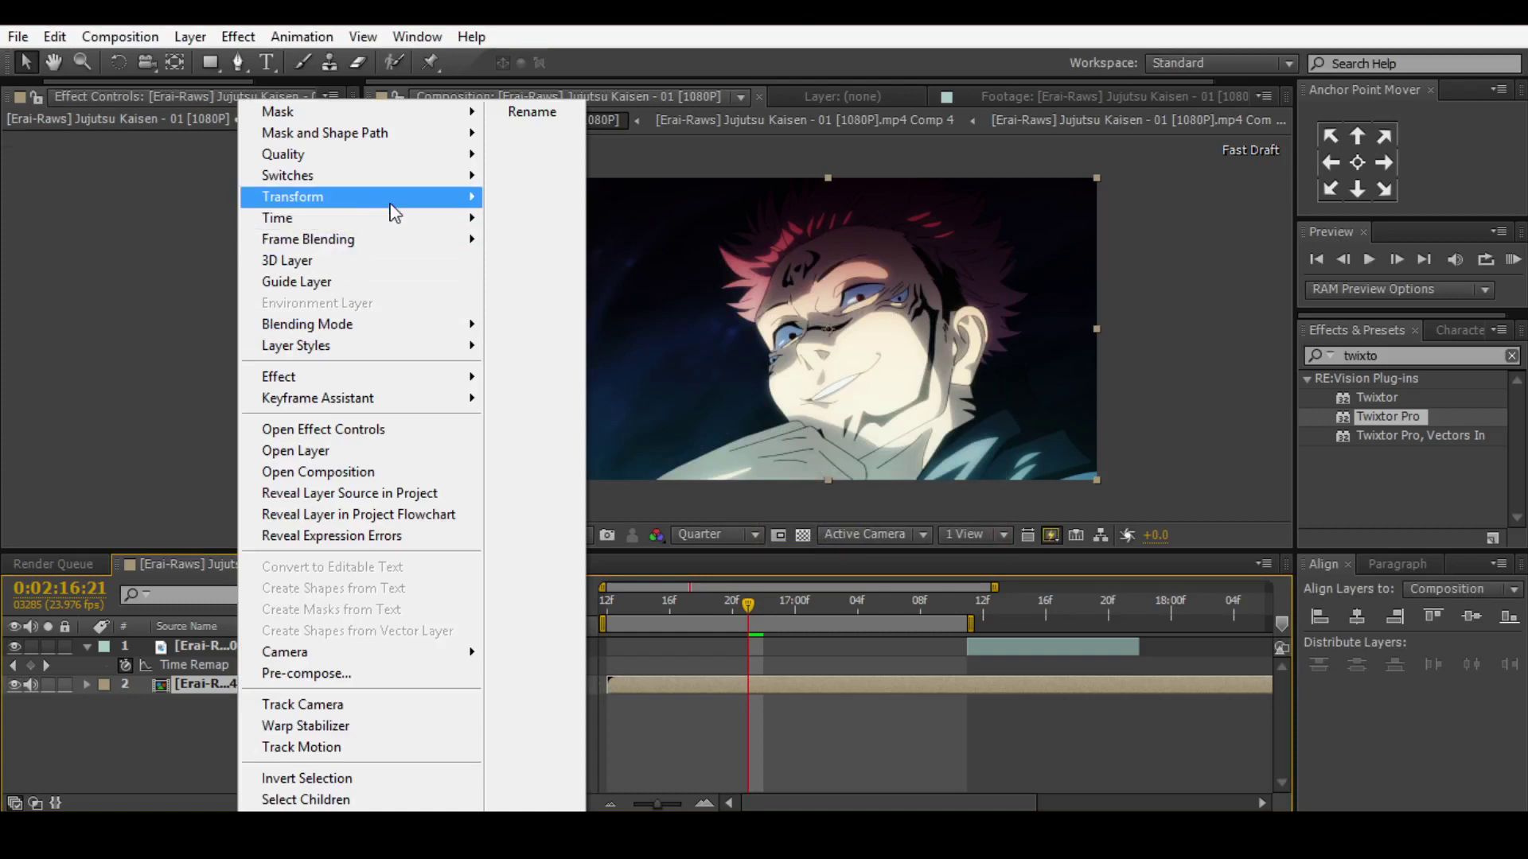
{"action": "mouse_move", "coordinate": [359, 218]}
{"action": "left_click", "coordinate": [499, 219]}
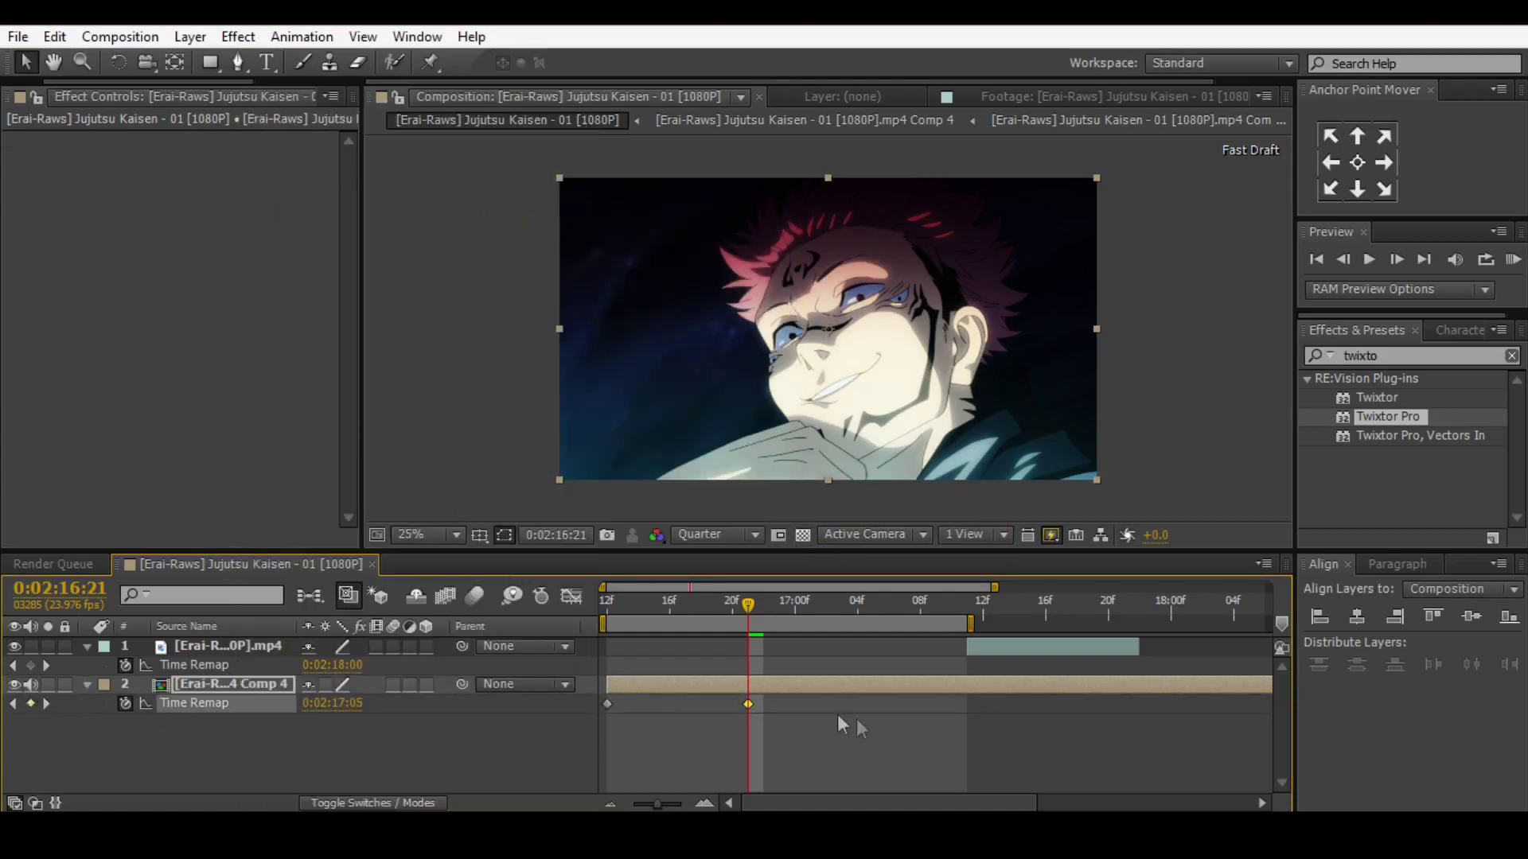
{"action": "left_click_drag", "start_coordinate": [748, 705], "coordinate": [966, 704]}
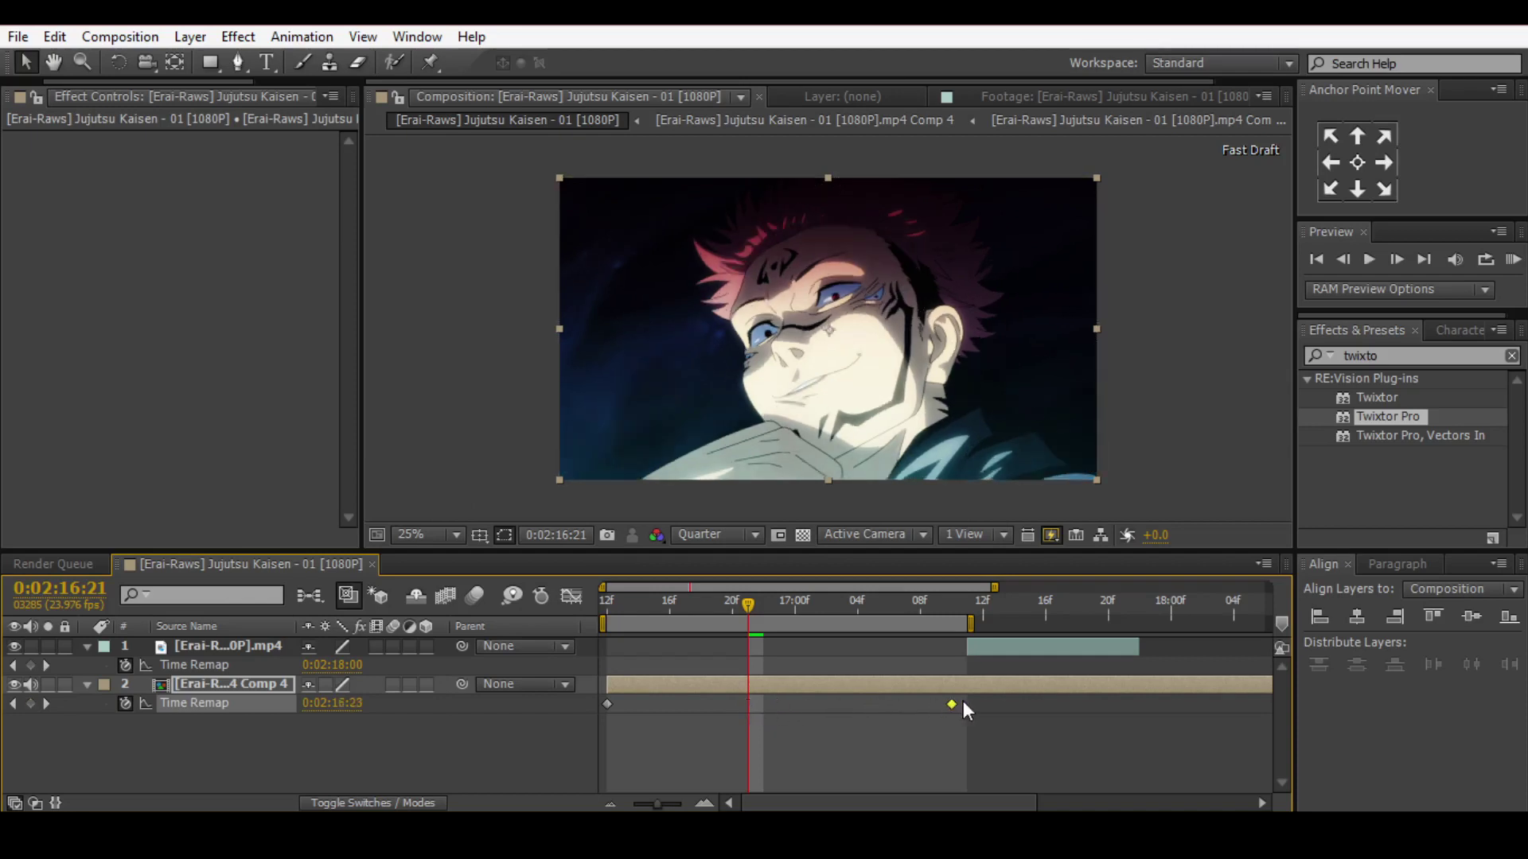
- Easy Ease both Time Remap keyframes and flatten the speed curve in the Graph Editor
{"action": "left_click", "coordinate": [212, 706]}
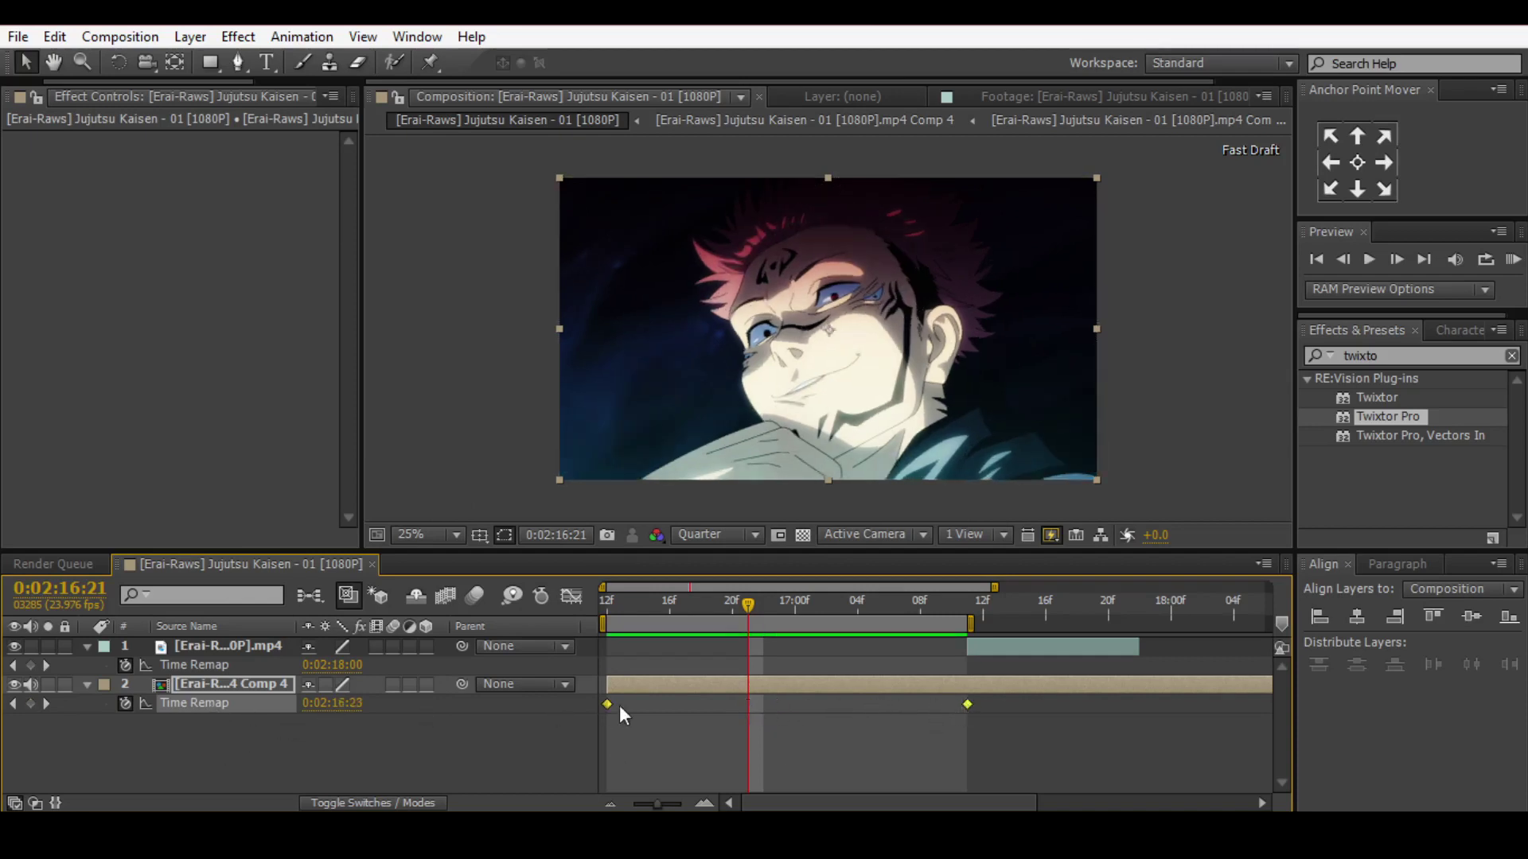
{"action": "right_click", "coordinate": [609, 706]}
{"action": "mouse_move", "coordinate": [703, 689]}
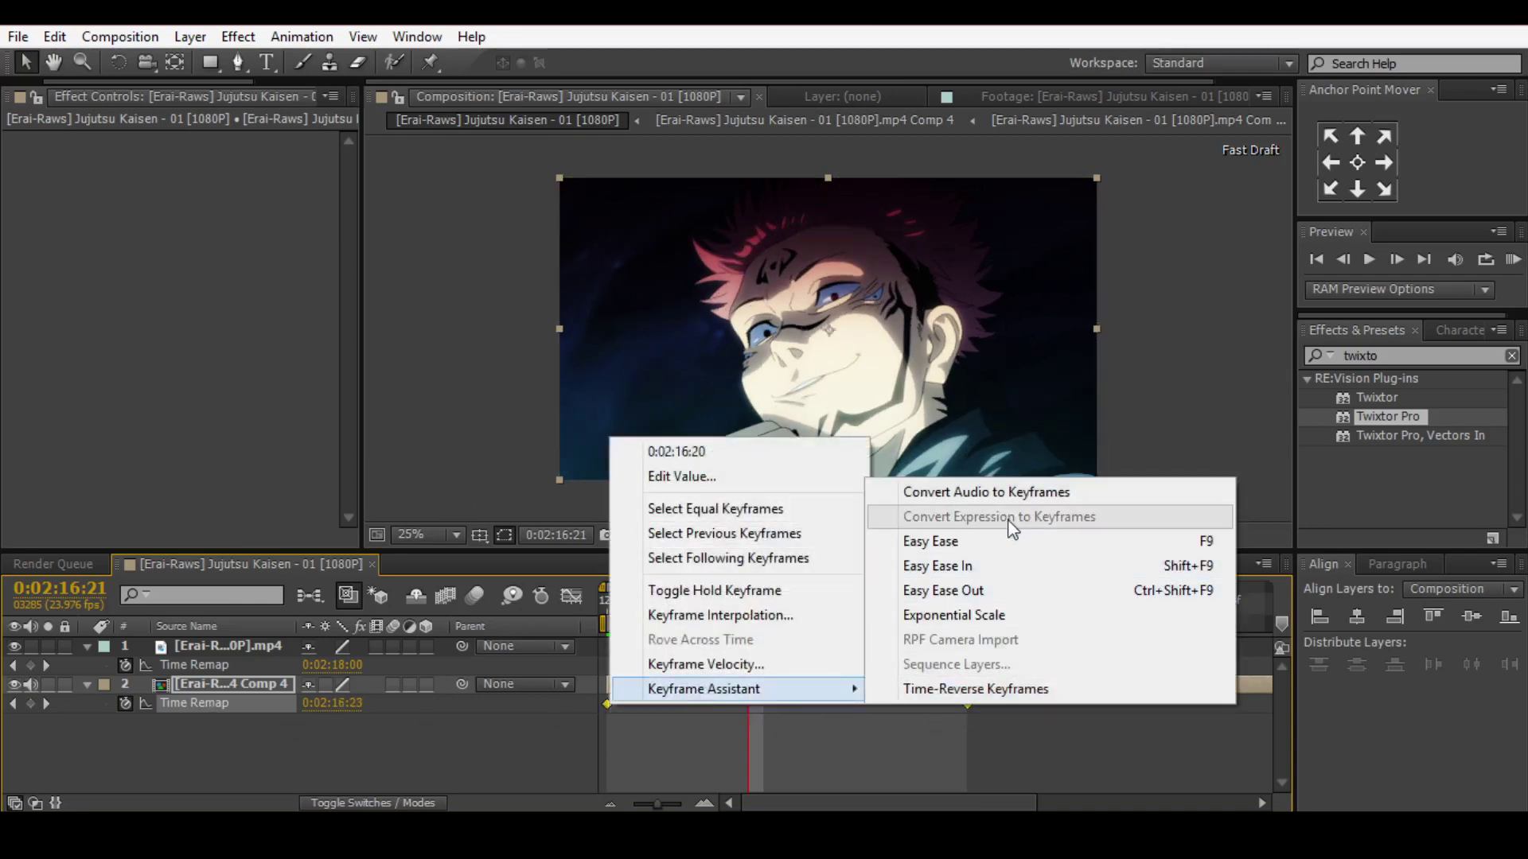
{"action": "left_click", "coordinate": [1021, 541]}
{"action": "key", "text": "shift+F3"}
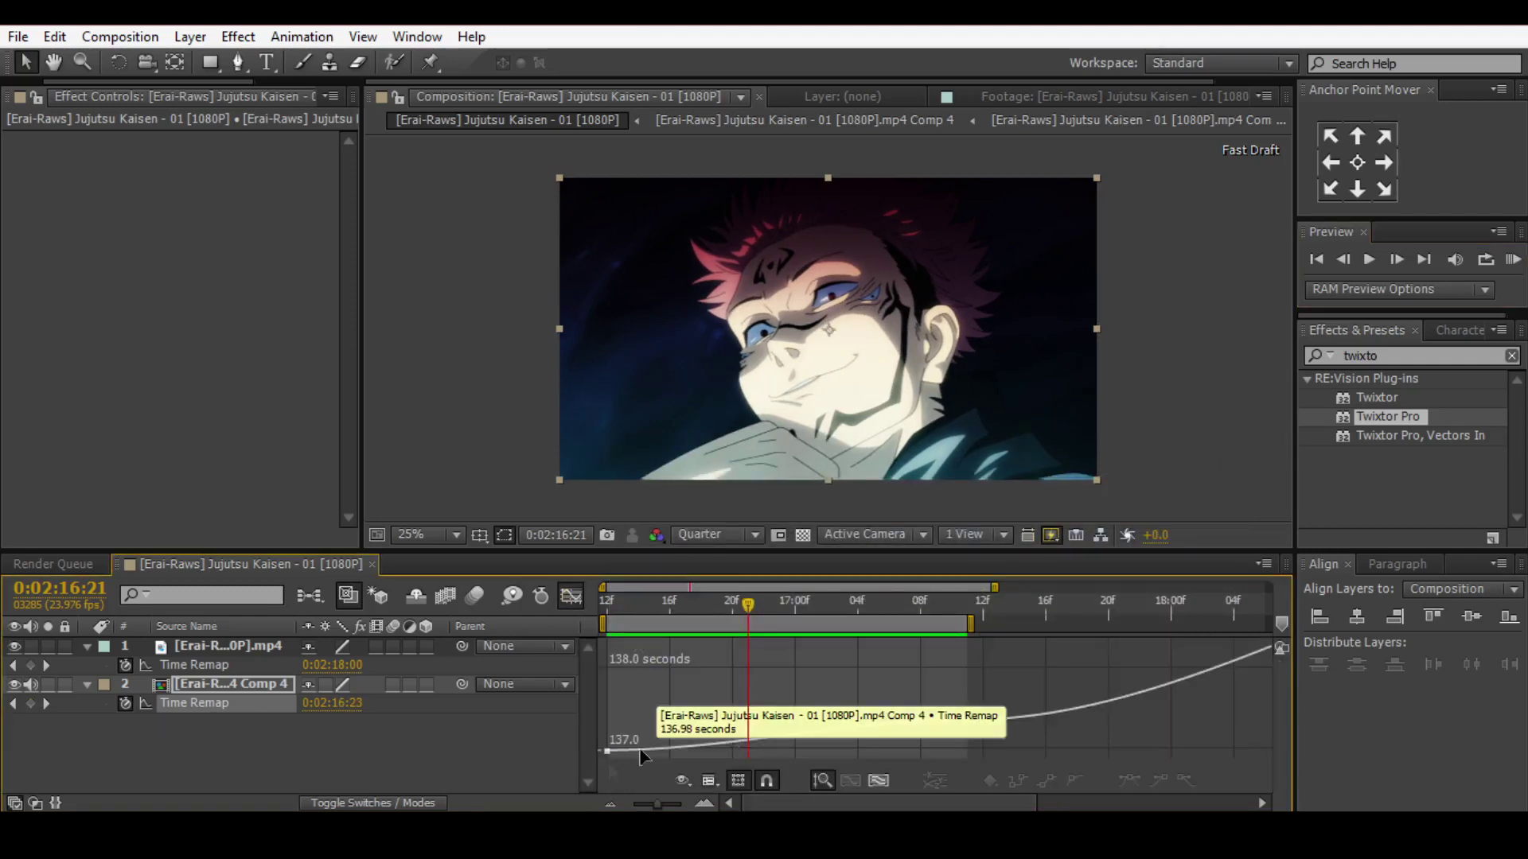
{"action": "left_click_drag", "start_coordinate": [727, 750], "coordinate": [895, 750]}
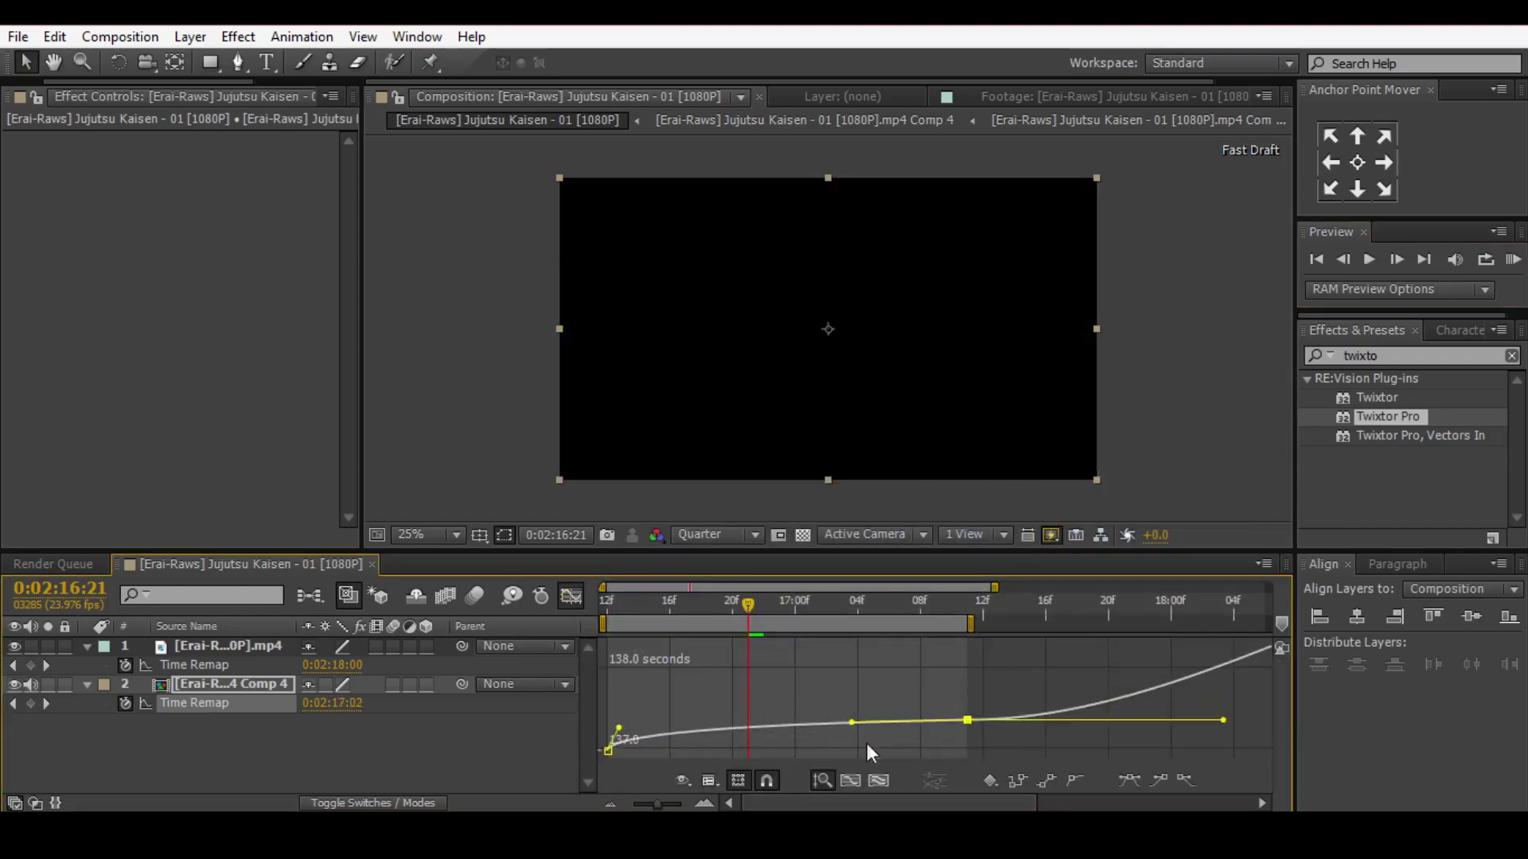
- RAM-preview the eased speed ramp, then start keying the next clip's time remap
{"action": "left_click", "coordinate": [1513, 259]}
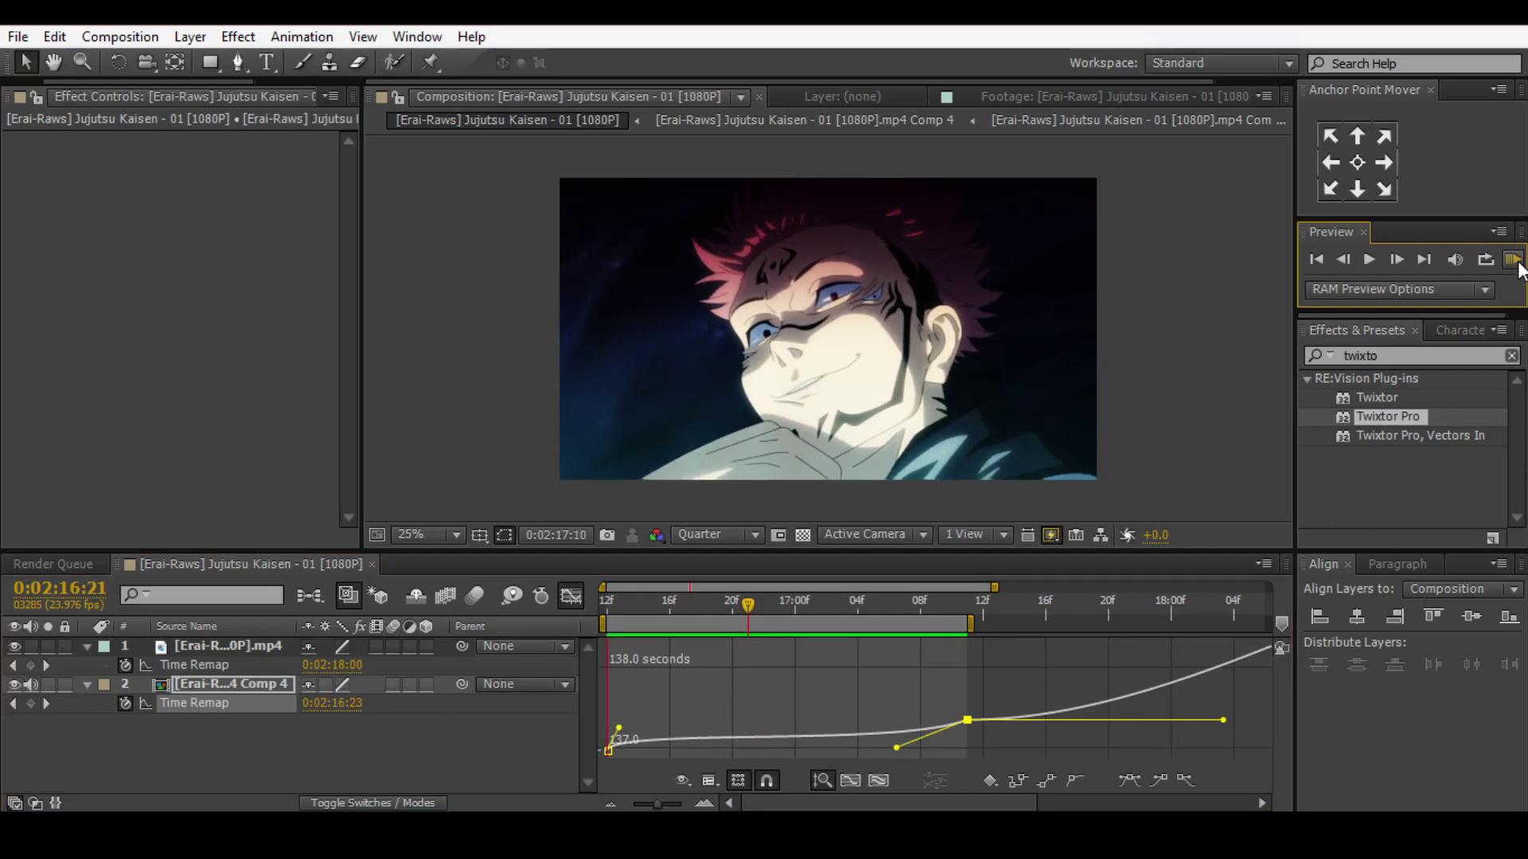
{"action": "left_click", "coordinate": [571, 787]}
{"action": "left_click", "coordinate": [619, 732]}
{"action": "left_click", "coordinate": [1513, 260]}
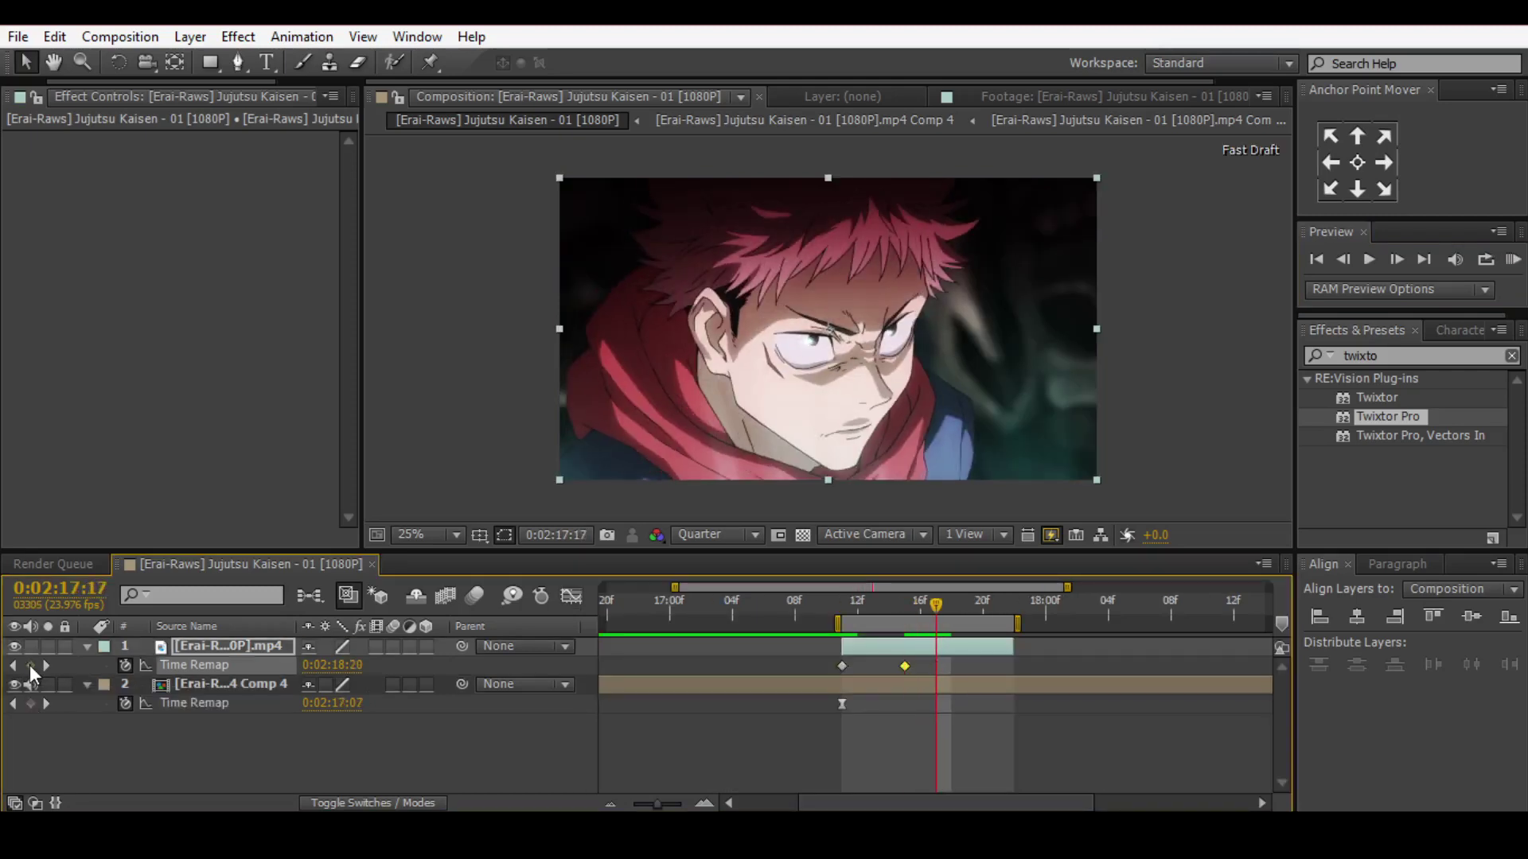
{"action": "left_click", "coordinate": [30, 665]}
{"action": "key", "text": "Page_Down"}
{"action": "key", "text": "Page_Down"}
- Add two more Time Remap keyframes, go to 0:02:17:16, and precompose the clip
{"action": "left_click", "coordinate": [30, 666]}
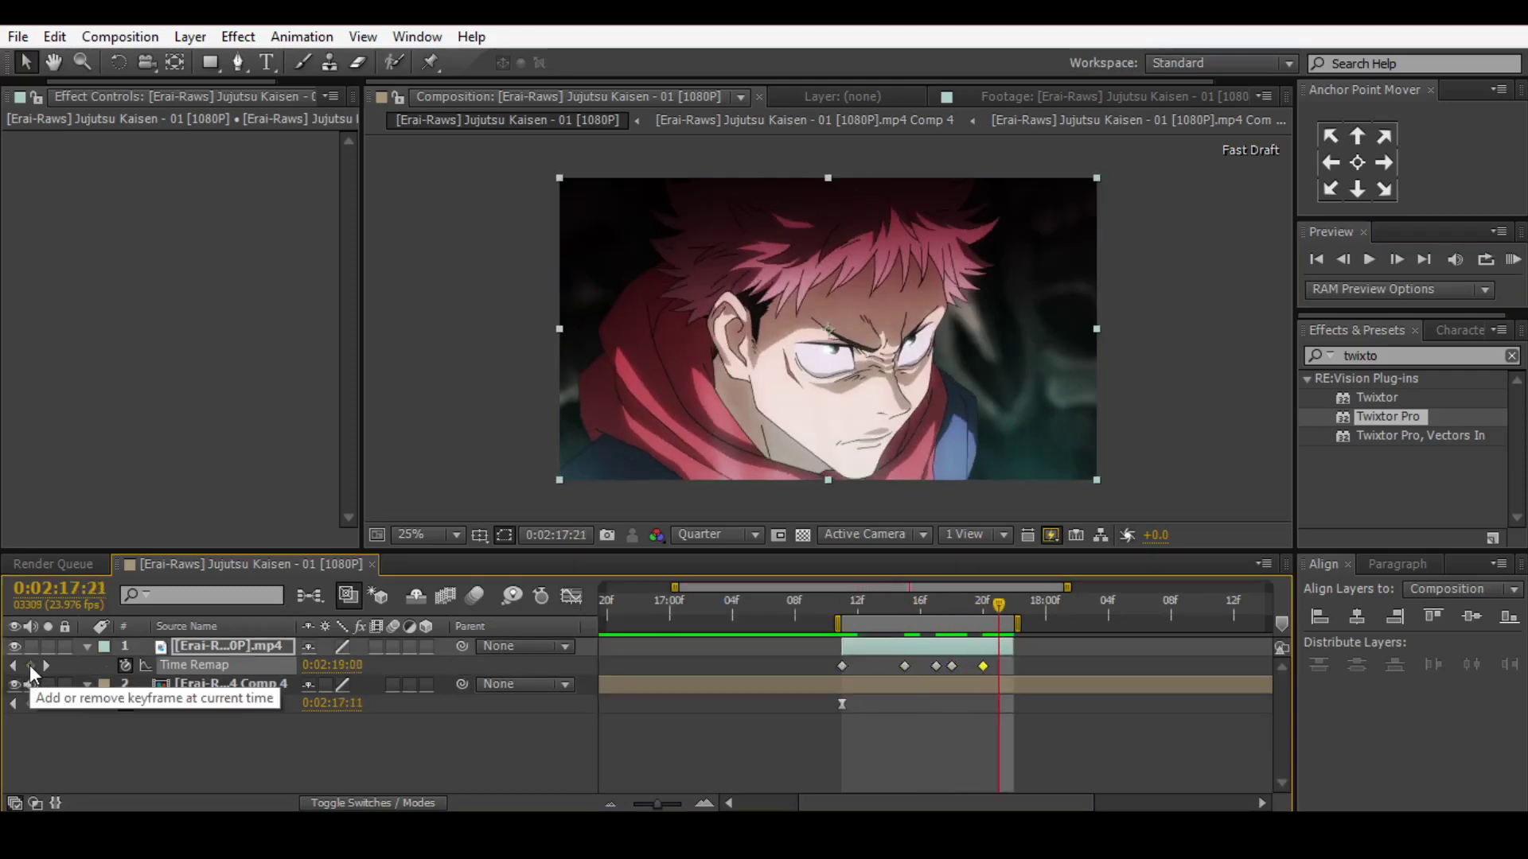
{"action": "key", "text": "Page_Down"}
{"action": "left_click", "coordinate": [30, 665]}
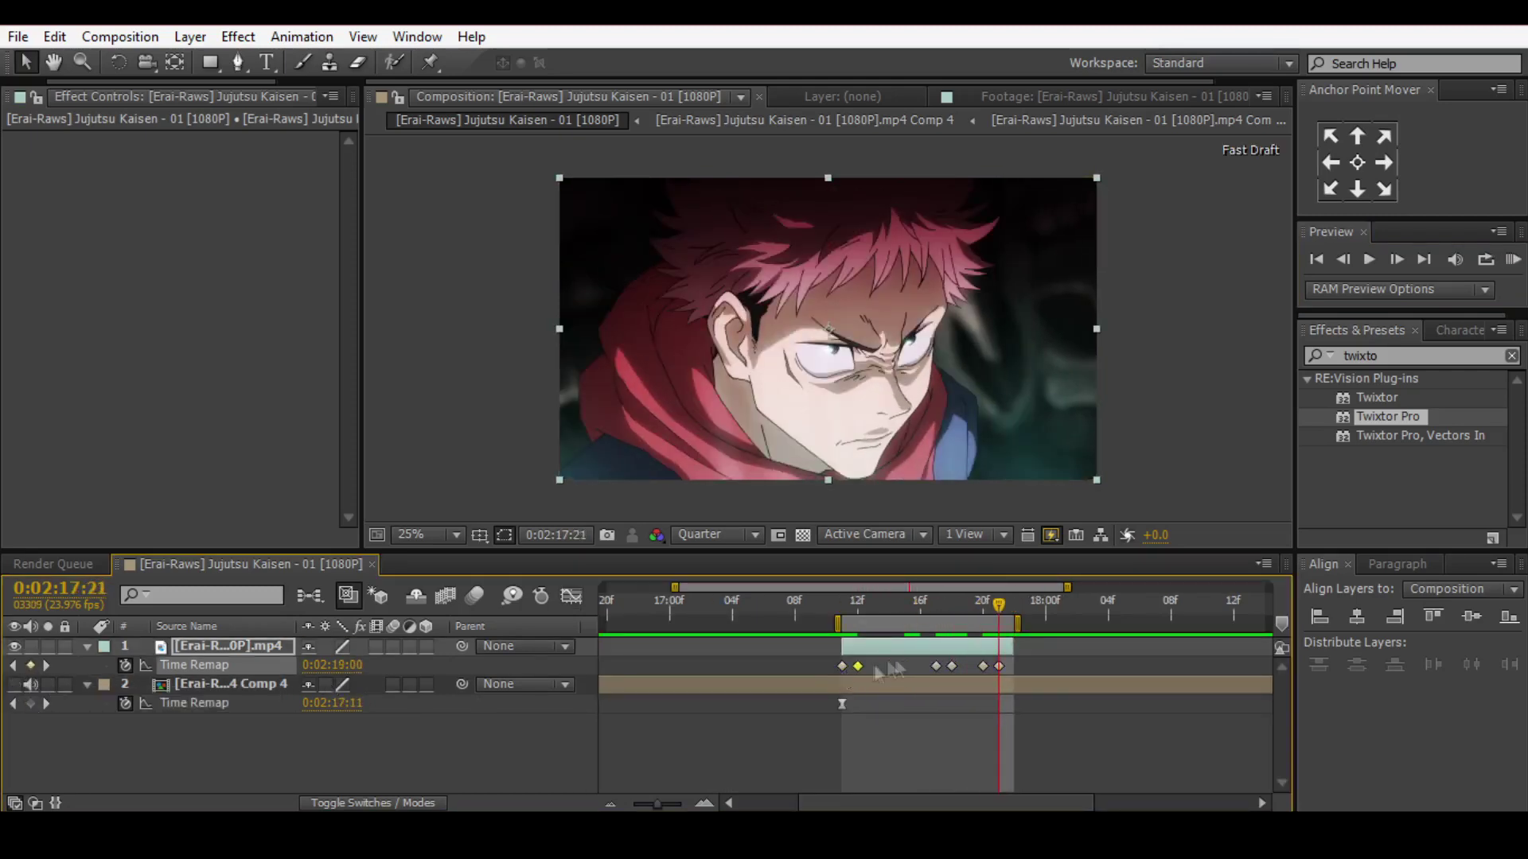
{"action": "left_click", "coordinate": [924, 612]}
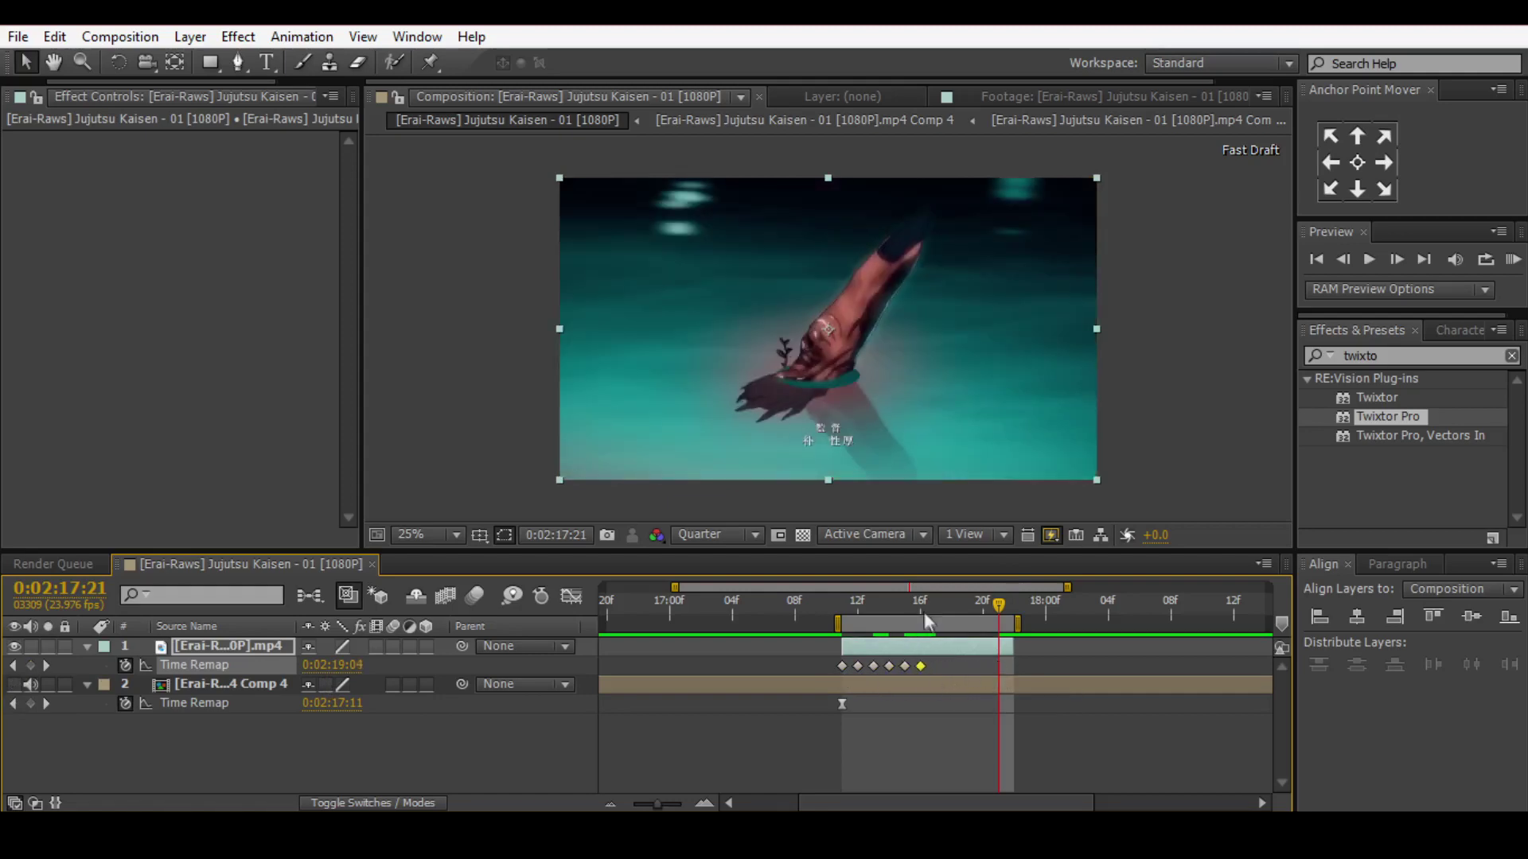
{"action": "right_click", "coordinate": [915, 653]}
{"action": "left_click", "coordinate": [943, 672]}
{"action": "key", "text": "Return"}
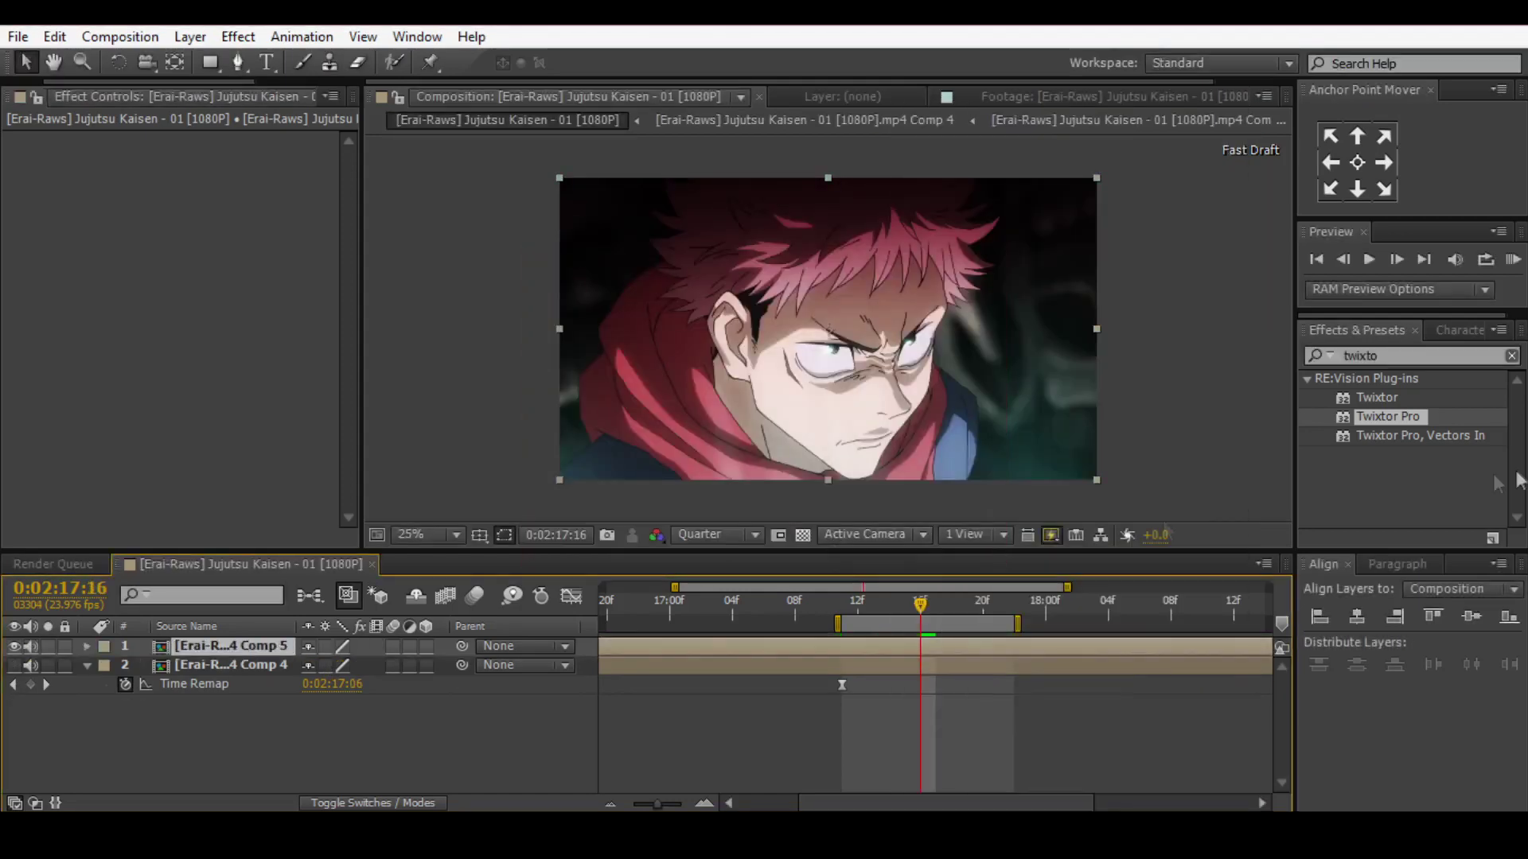
- Apply Twixtor Pro with Contrast/Edge Enhance, Motion Weighted Blend and Inverse w/ Smart Blend
{"action": "left_click_drag", "start_coordinate": [1387, 417], "coordinate": [221, 321]}
{"action": "left_click", "coordinate": [263, 366]}
{"action": "left_click", "coordinate": [262, 417]}
{"action": "left_click", "coordinate": [263, 481]}
{"action": "left_click", "coordinate": [262, 553]}
{"action": "left_click", "coordinate": [263, 501]}
{"action": "left_click", "coordinate": [262, 549]}
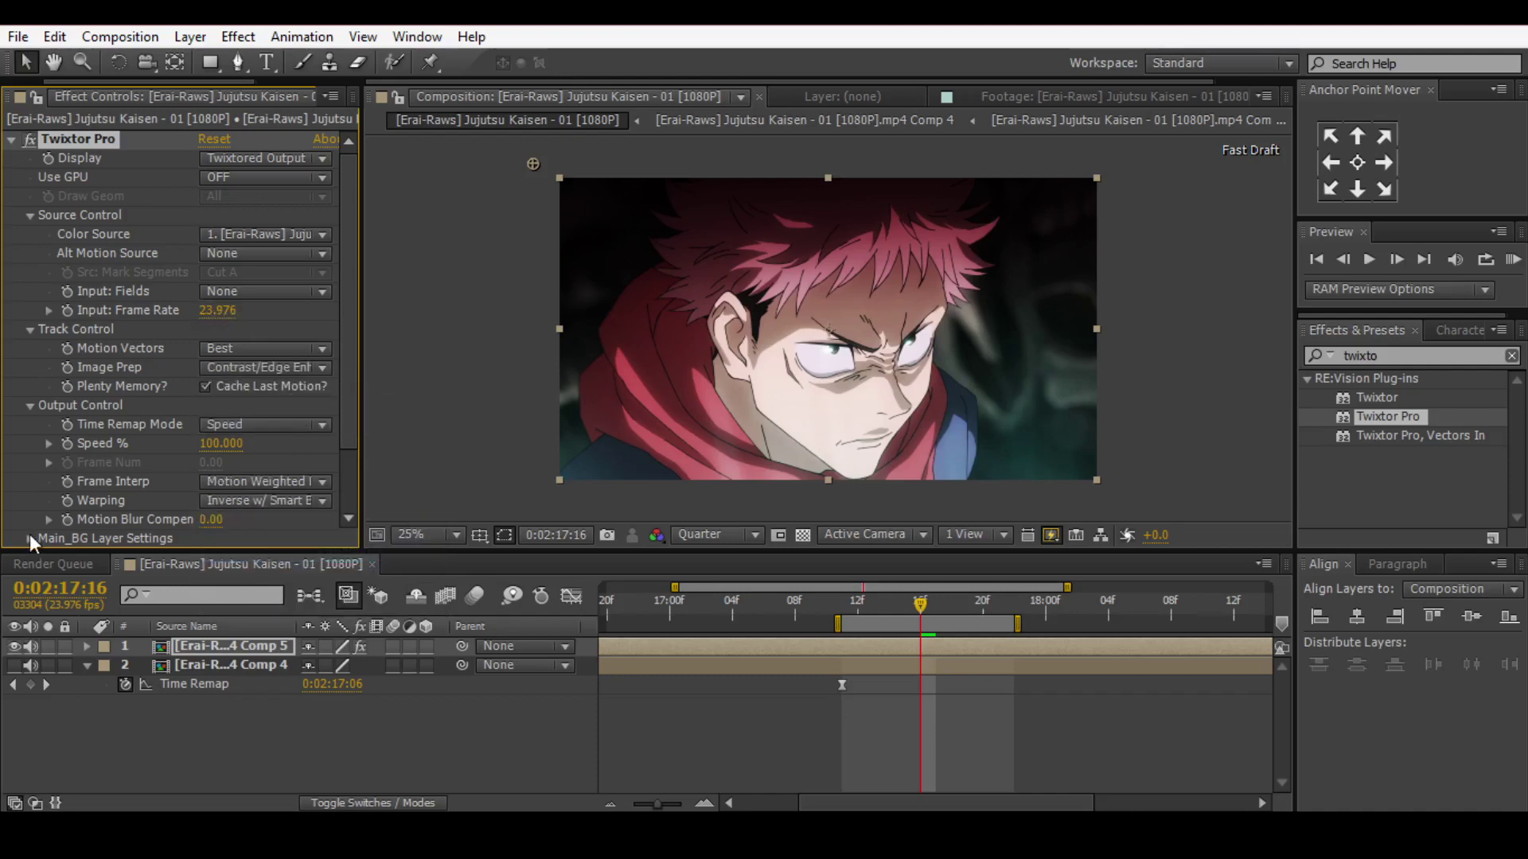
{"action": "scroll", "coordinate": [34, 542], "scroll_direction": "down", "scroll_amount": 2}
{"action": "right_click", "coordinate": [877, 645]}
- Precompose the Twixtor layer into Comp 6, enable time remapping and add a keyframe
{"action": "left_click", "coordinate": [919, 675]}
{"action": "key", "text": "Return"}
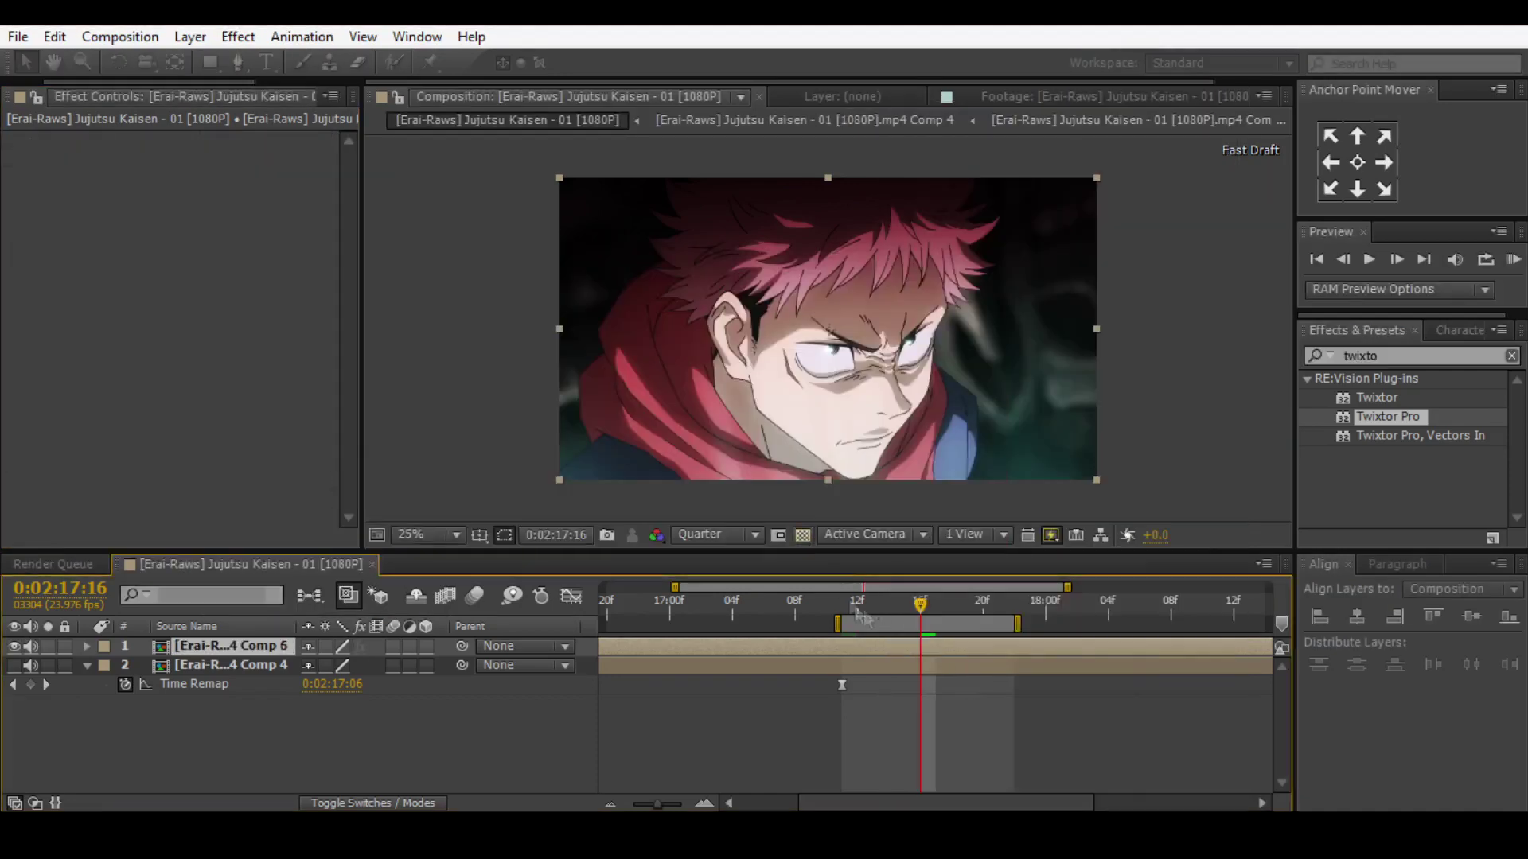
{"action": "right_click", "coordinate": [904, 645]}
{"action": "left_click", "coordinate": [1194, 215]}
{"action": "left_click", "coordinate": [842, 602]}
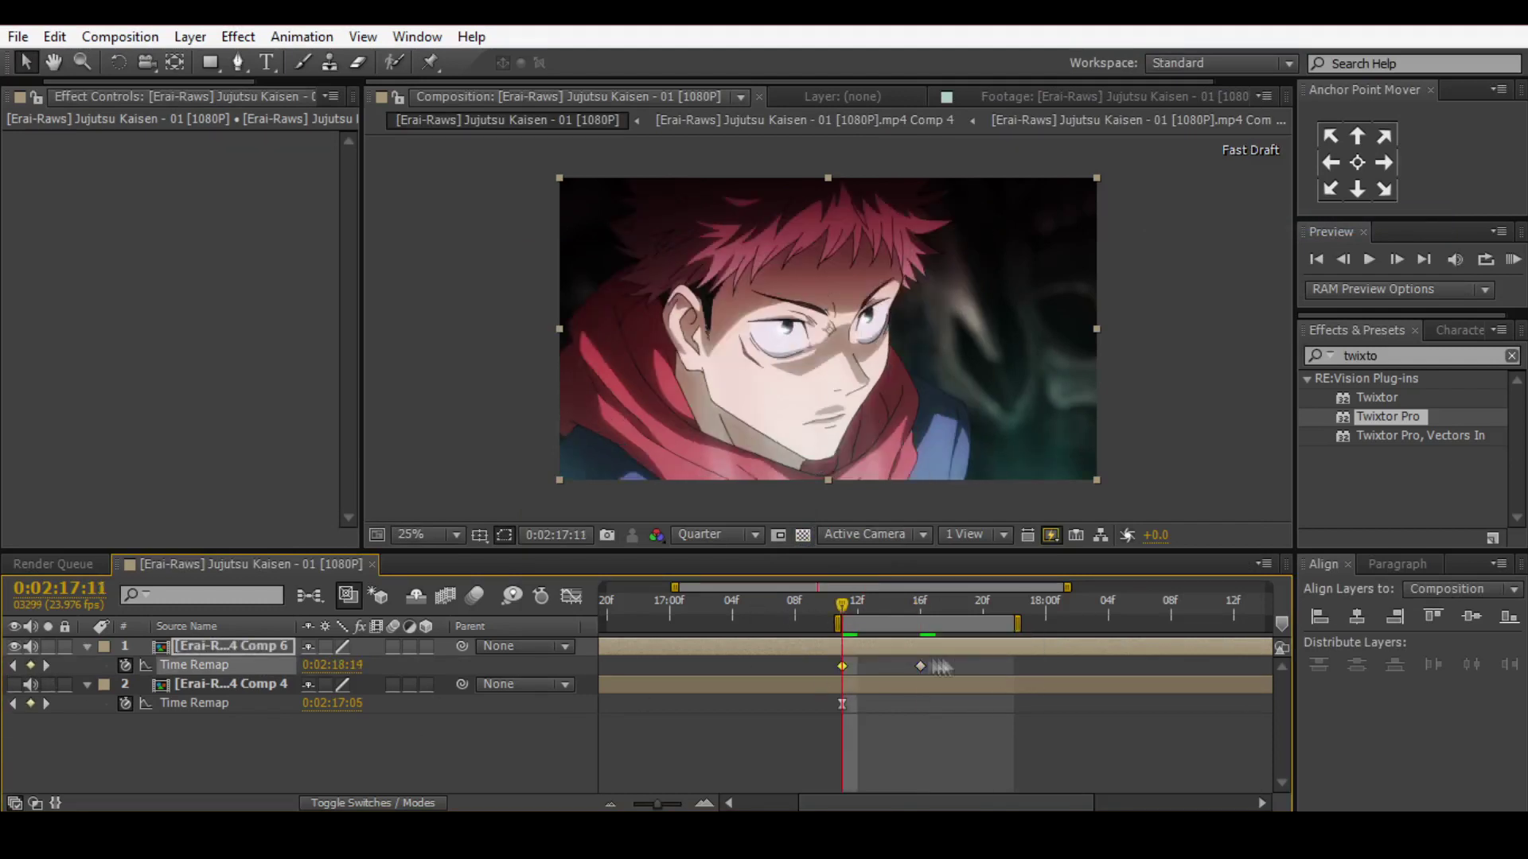
- Easy Ease the Comp 6 keyframes and reshape the speed curve, previewing the ramp
{"action": "right_click", "coordinate": [835, 686]}
{"action": "left_click", "coordinate": [1163, 505]}
{"action": "left_click", "coordinate": [1512, 259]}
{"action": "left_click", "coordinate": [571, 594]}
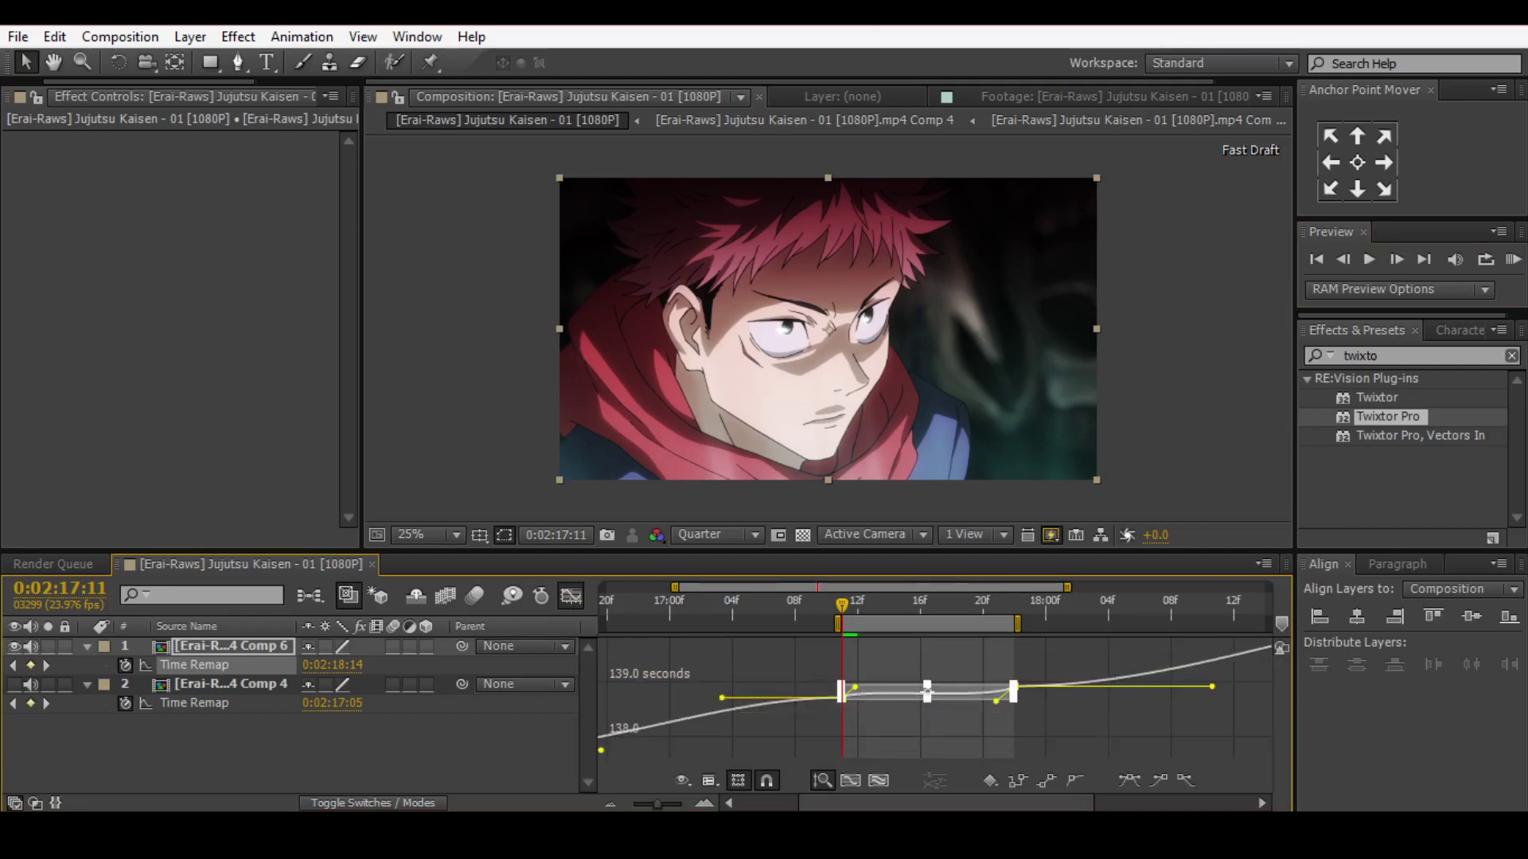
{"action": "left_click", "coordinate": [1511, 260]}
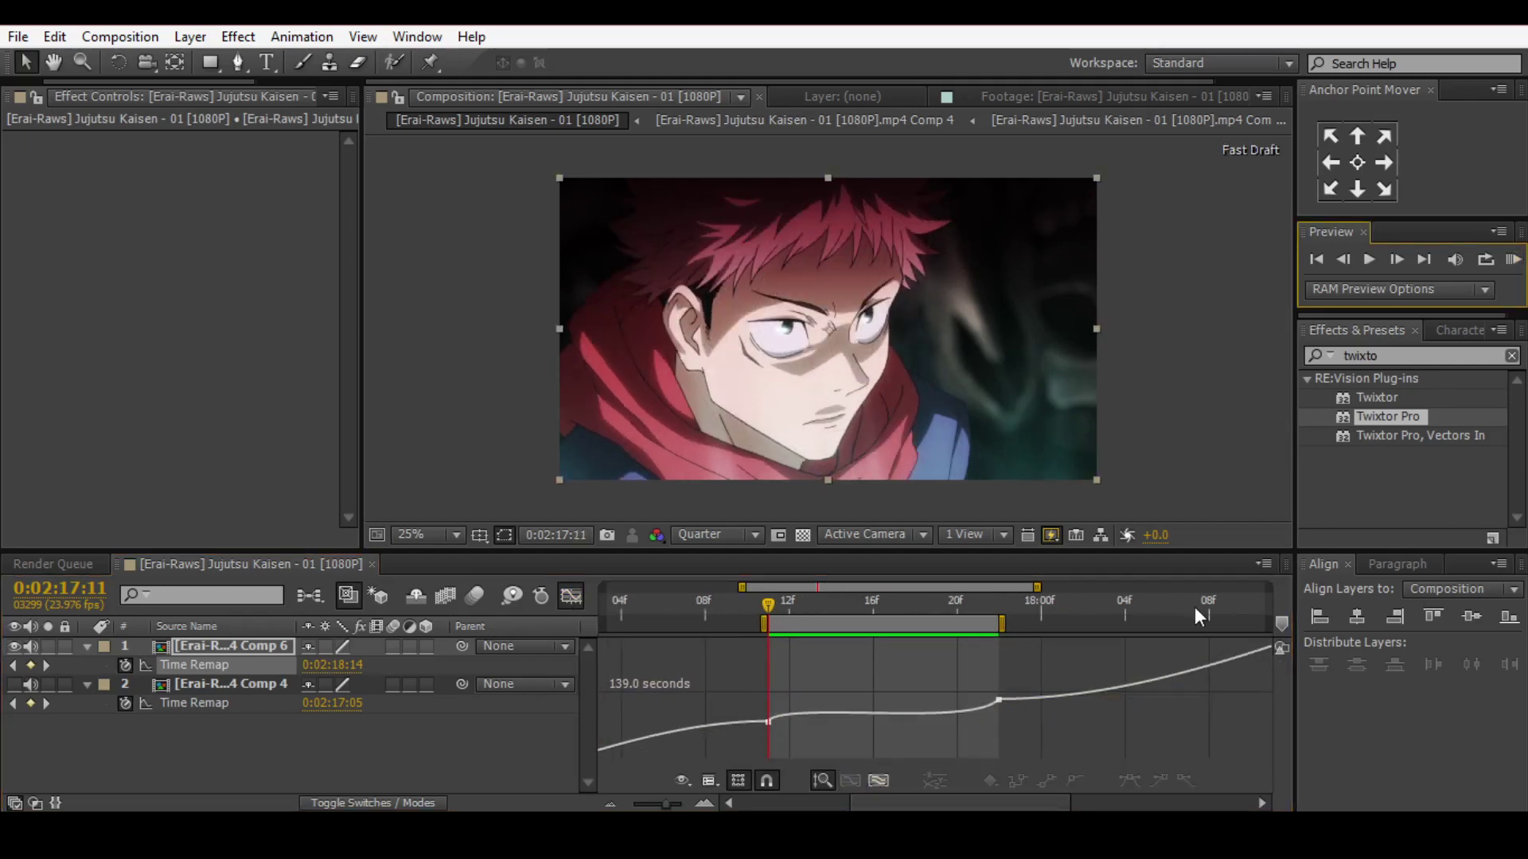
{"action": "left_click", "coordinate": [783, 710]}
{"action": "left_click_drag", "start_coordinate": [979, 706], "coordinate": [974, 738]}
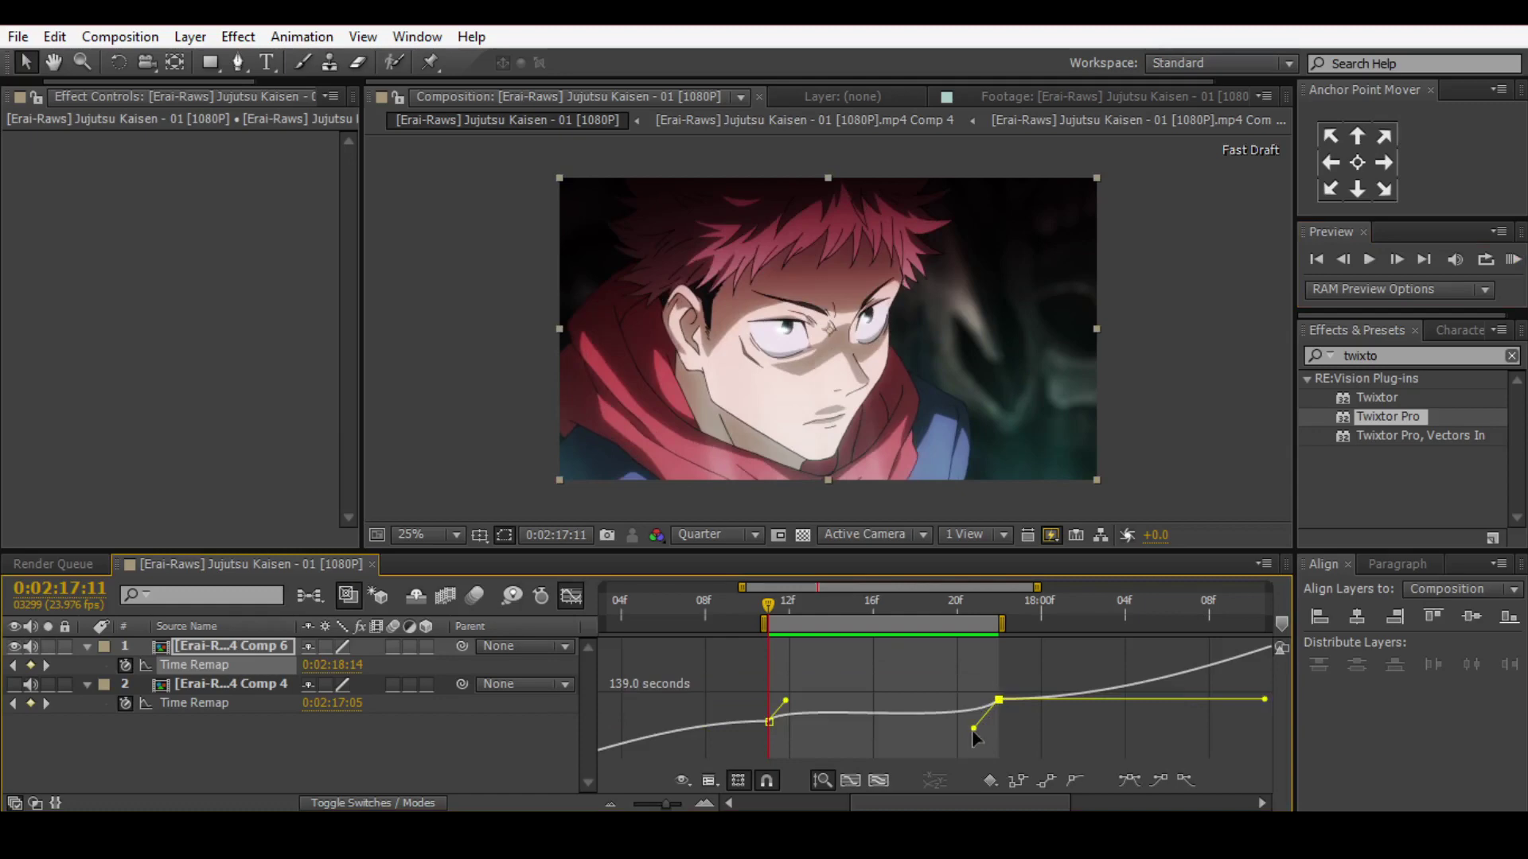
{"action": "left_click", "coordinate": [1512, 259]}
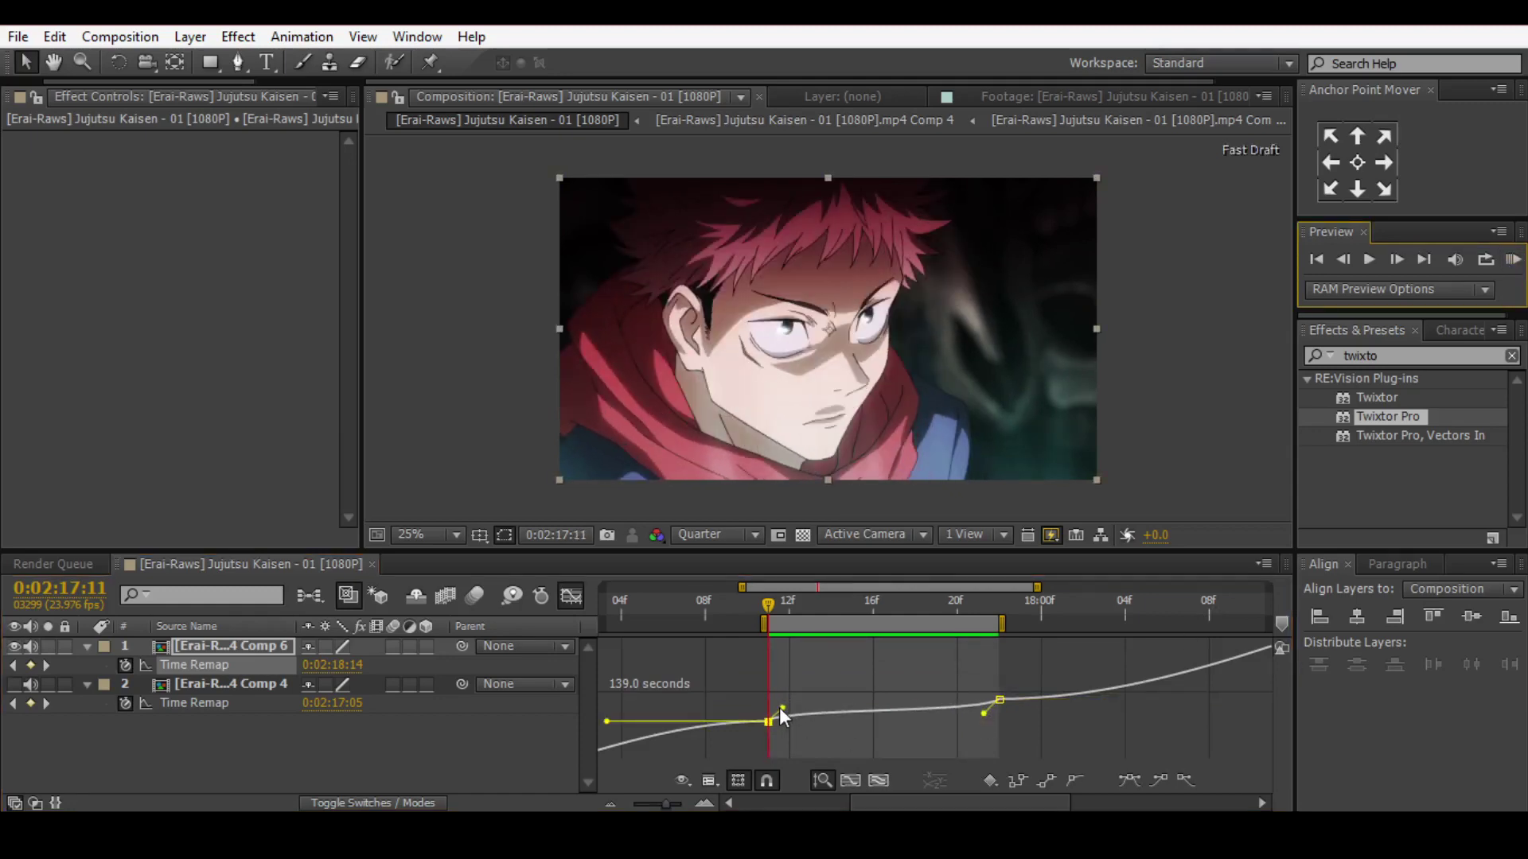
- Extend the work area, re-apply easing with F9, and preview the final ramp
{"action": "key", "text": "shift+F3"}
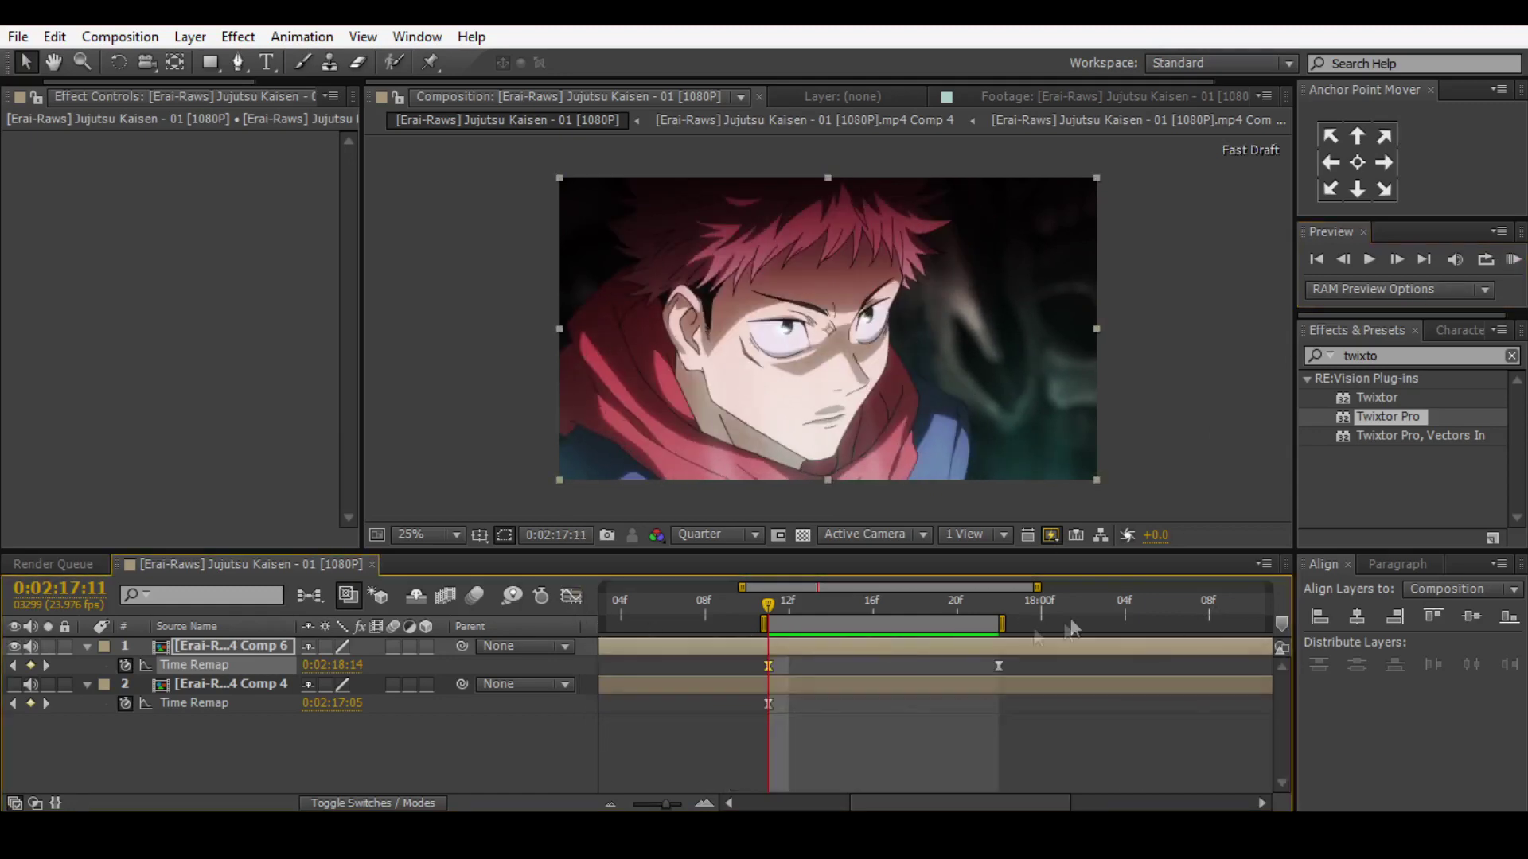
{"action": "left_click_drag", "start_coordinate": [1001, 624], "coordinate": [1109, 624]}
{"action": "key", "text": "shift+F3"}
{"action": "key", "text": "F9"}
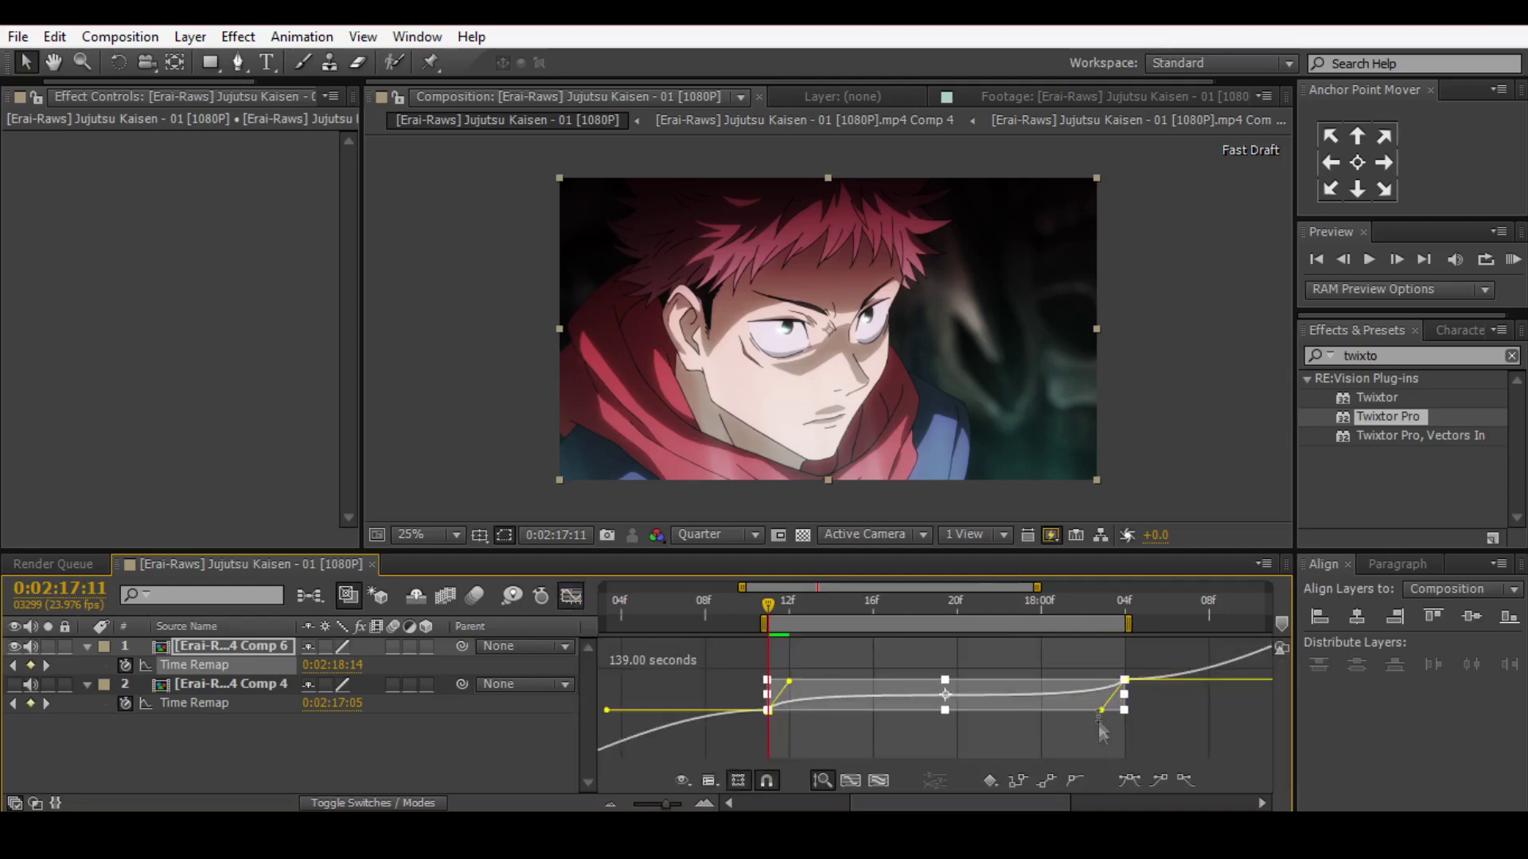
{"action": "left_click", "coordinate": [1512, 258]}
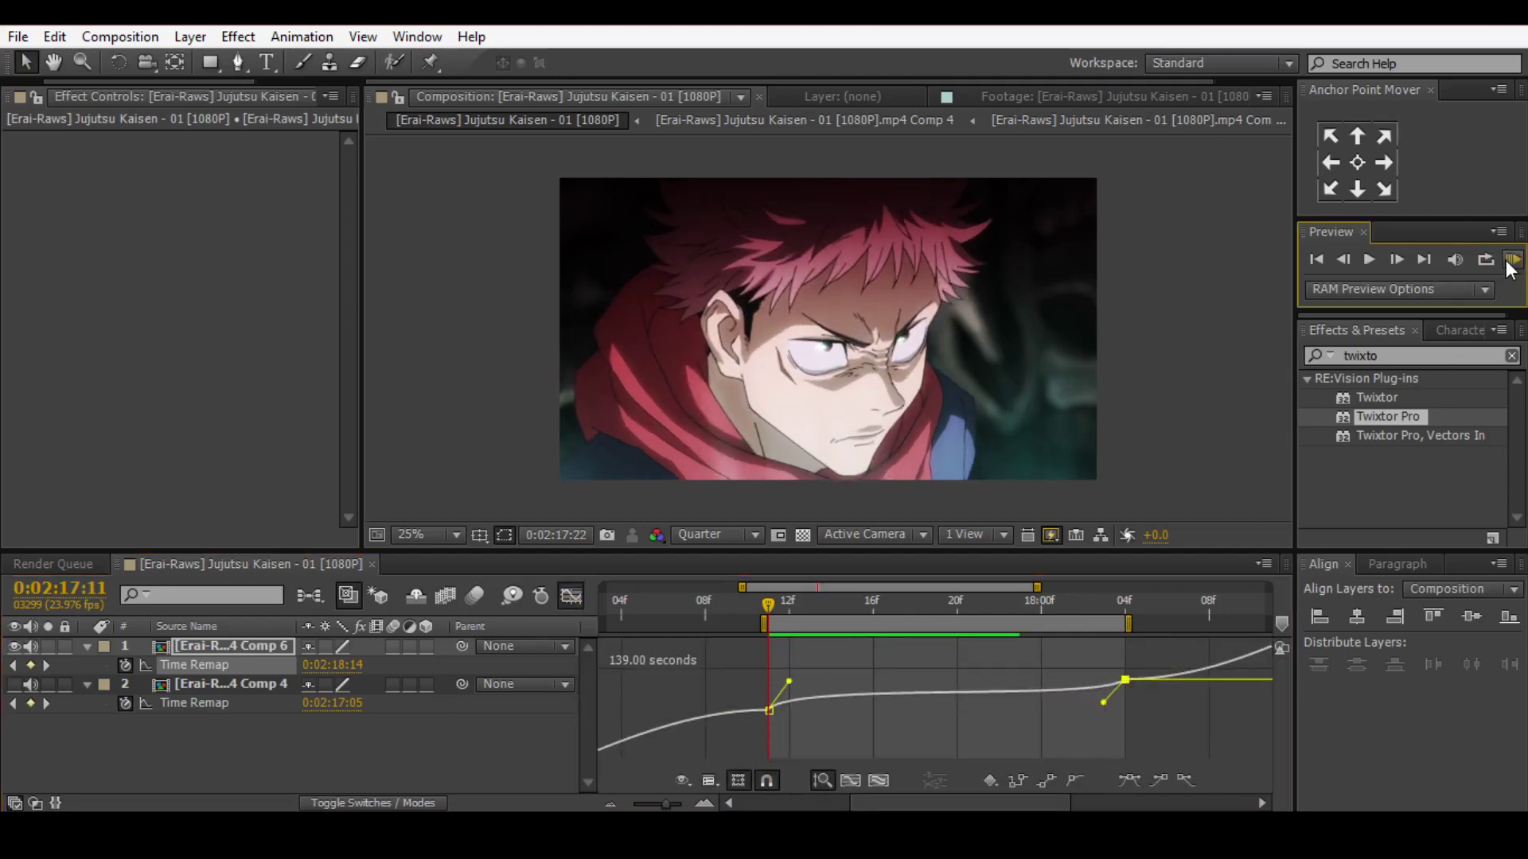
{"action": "key", "text": "shift+F3"}
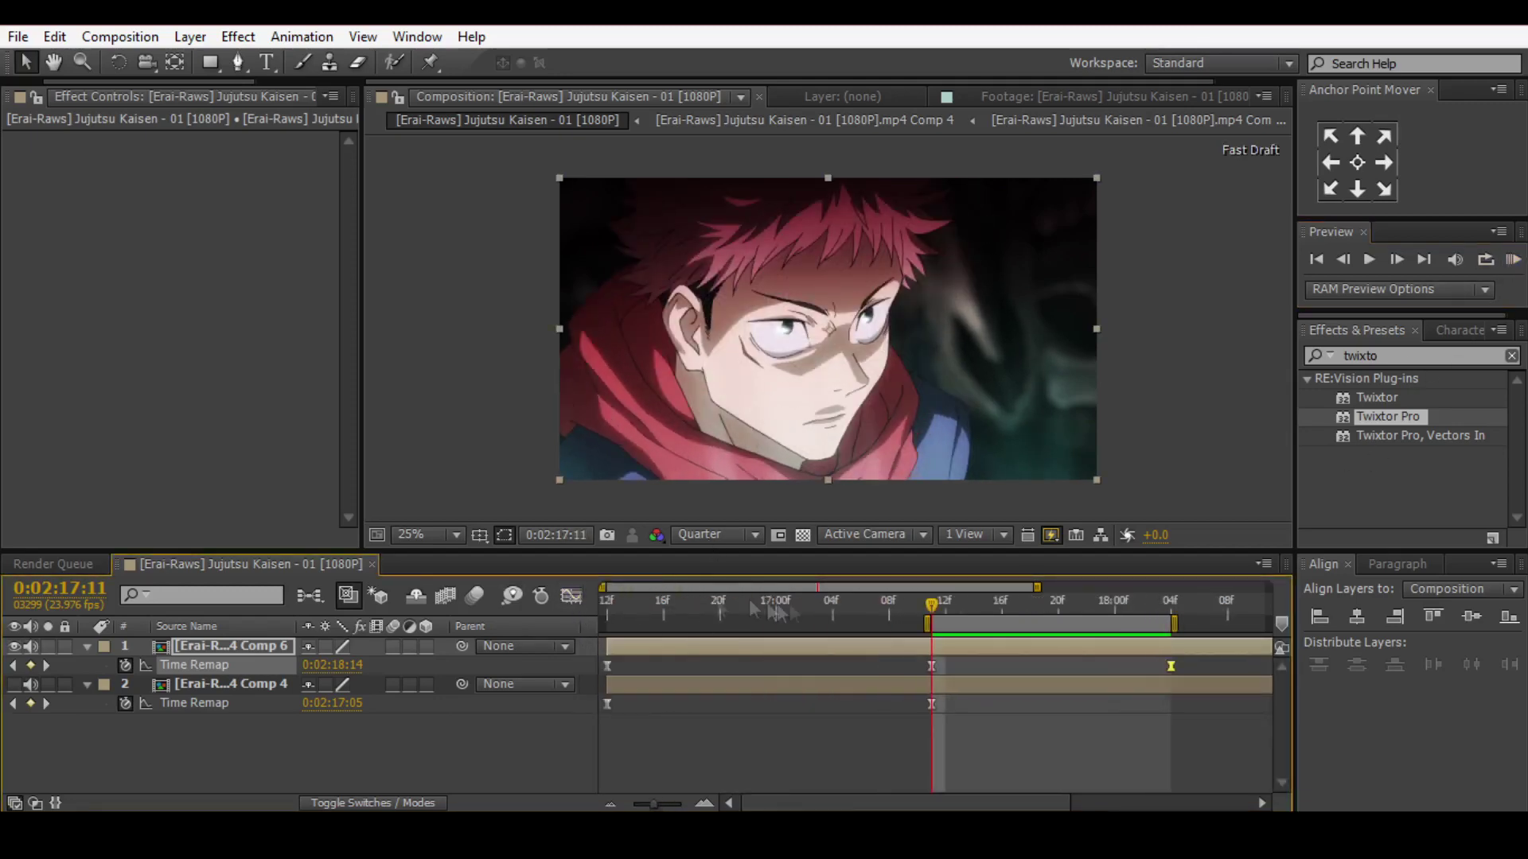